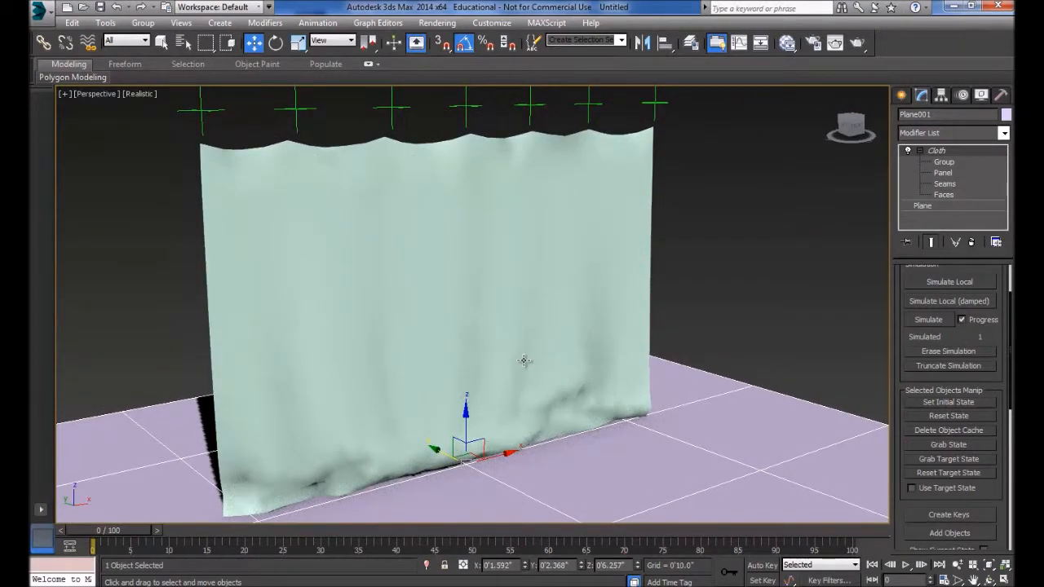
# - Examine the hanging curtain and the row of control points above it from several angles
pyautogui.scroll(3, 990, 325)
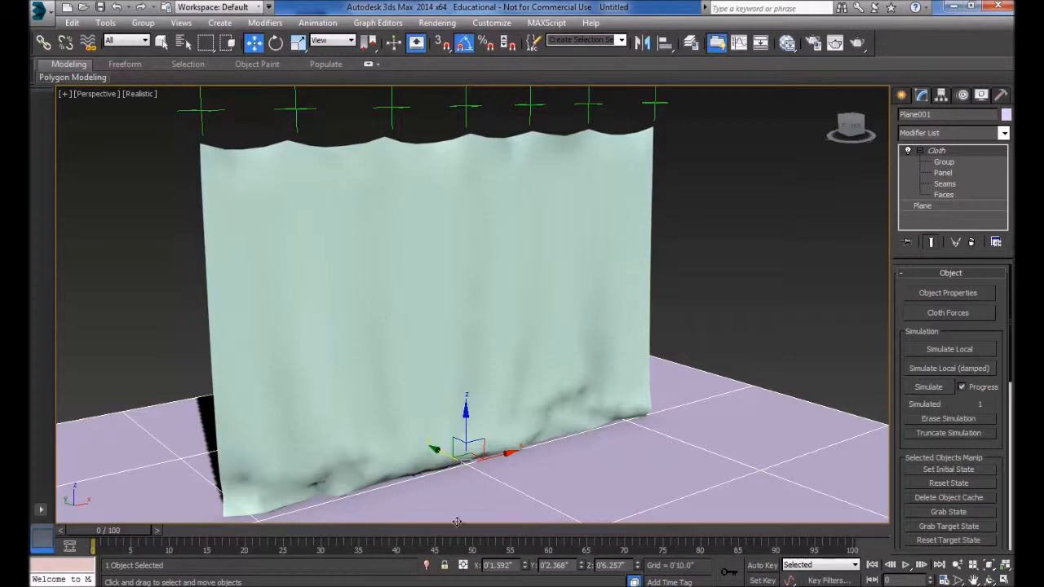
pyautogui.moveTo(554, 308); pyautogui.dragTo(583, 348, button='middle')
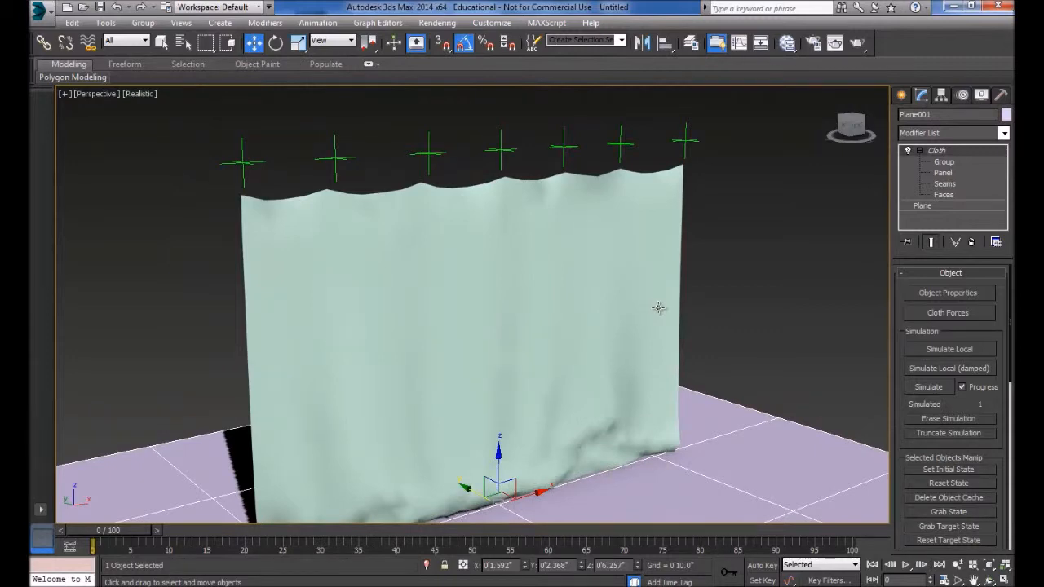
pyautogui.moveTo(715, 328); pyautogui.dragTo(705, 285, button='middle')
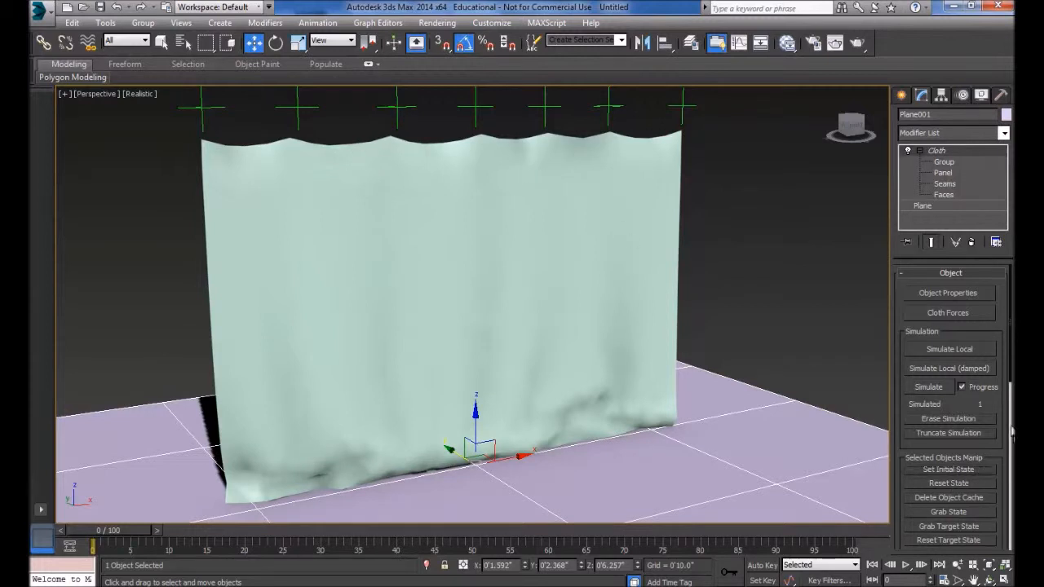
pyautogui.click(958, 486)
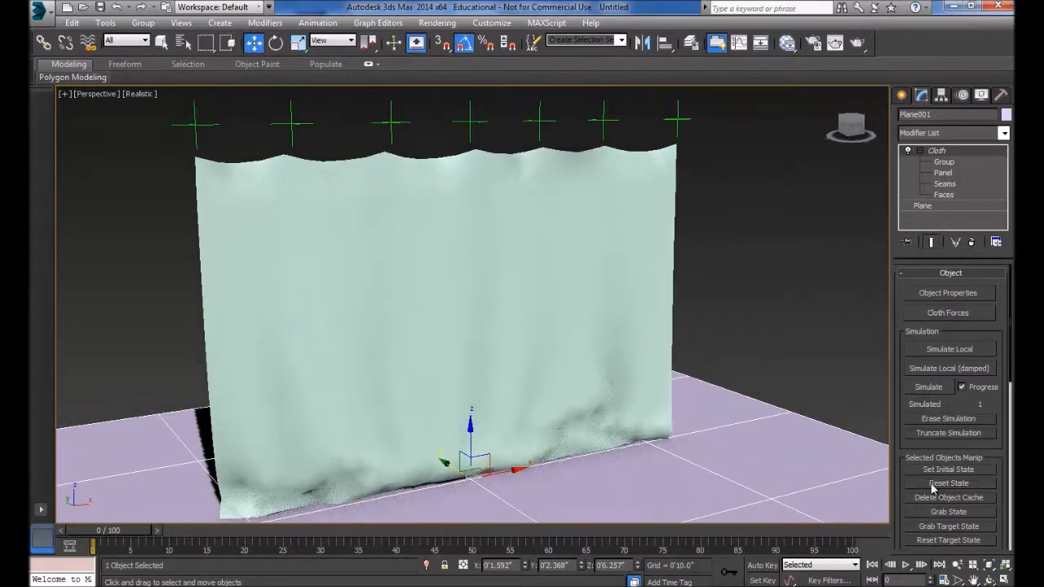
pyautogui.moveTo(529, 354)
pyautogui.keyDown('alt'); pyautogui.mouseDown(button='middle')
pyautogui.moveTo(589, 347)
pyautogui.moveTo(527, 357)
pyautogui.mouseUp(button='middle'); pyautogui.keyUp('alt')
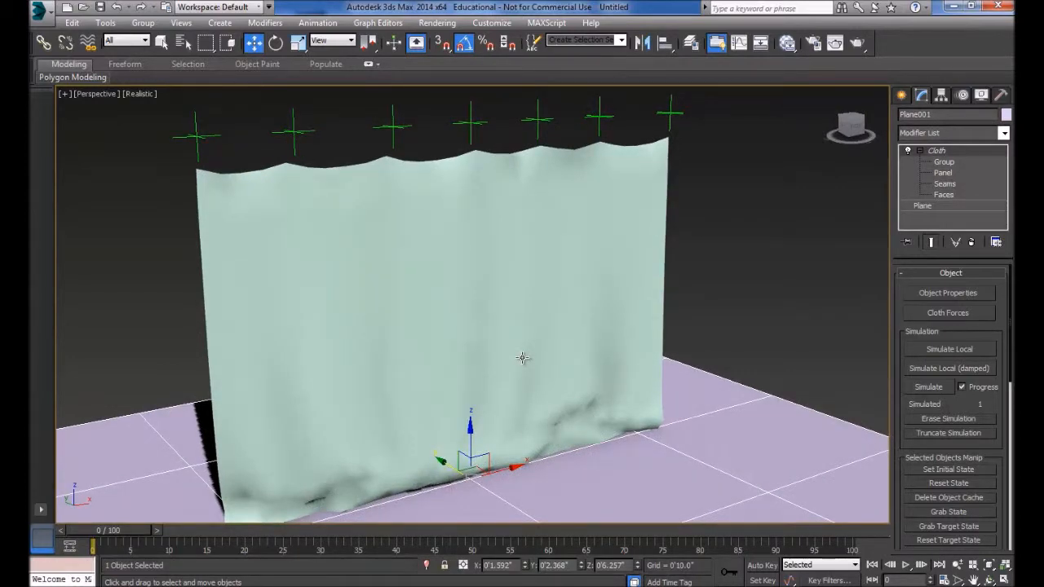
pyautogui.keyDown('alt'); pyautogui.moveTo(490, 324); pyautogui.dragTo(485, 510, button='middle'); pyautogui.keyUp('alt')
pyautogui.moveTo(153, 545); pyautogui.dragTo(114, 544)
pyautogui.keyDown('alt'); pyautogui.moveTo(620, 375); pyautogui.dragTo(595, 376, button='middle'); pyautogui.keyUp('alt')
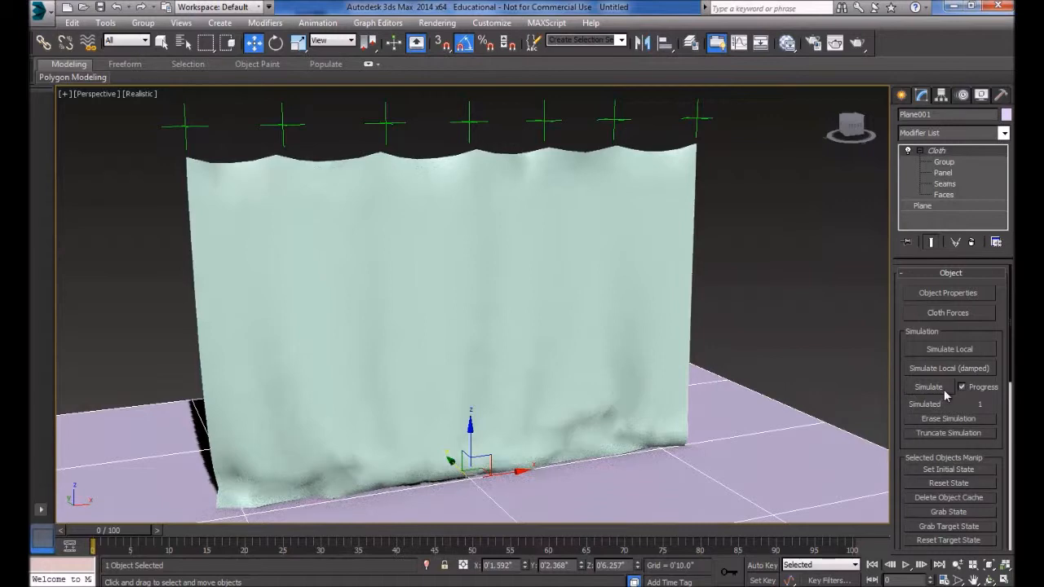
# - Hold the scene as a restore point and run the cloth simulation through frame 100
pyautogui.click(72, 22)
pyautogui.click(88, 73)
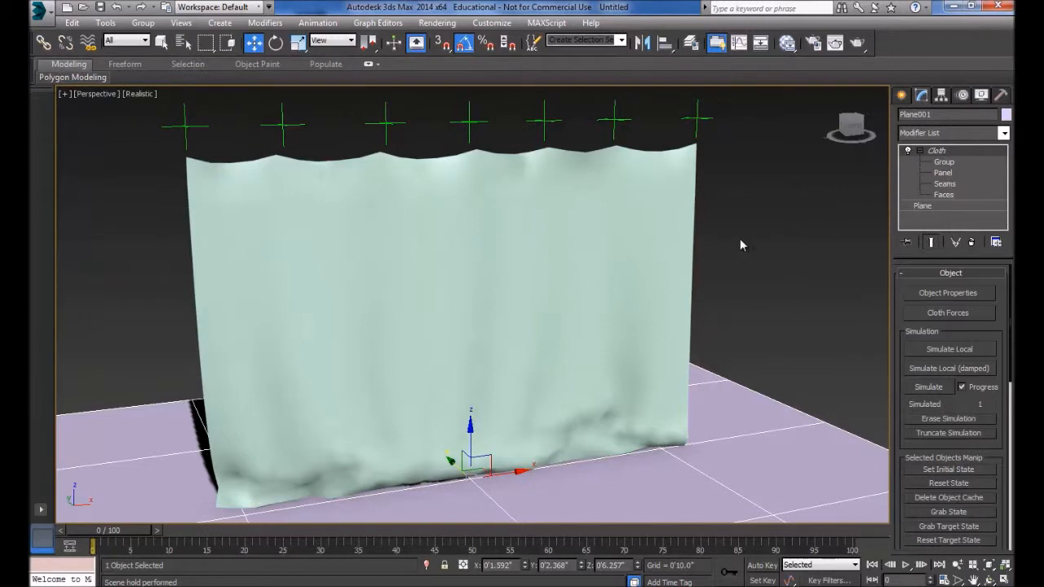
pyautogui.moveTo(443, 298)
pyautogui.keyDown('alt'); pyautogui.mouseDown(button='middle')
pyautogui.moveTo(479, 299)
pyautogui.moveTo(440, 302)
pyautogui.moveTo(473, 294)
pyautogui.moveTo(456, 297)
pyautogui.mouseUp(button='middle'); pyautogui.keyUp('alt')
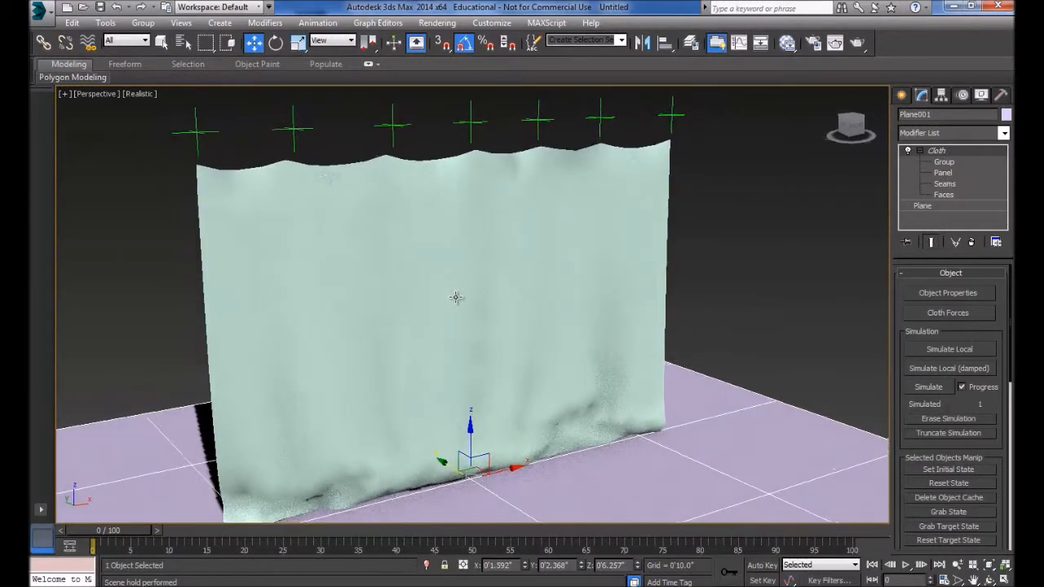
pyautogui.click(930, 388)
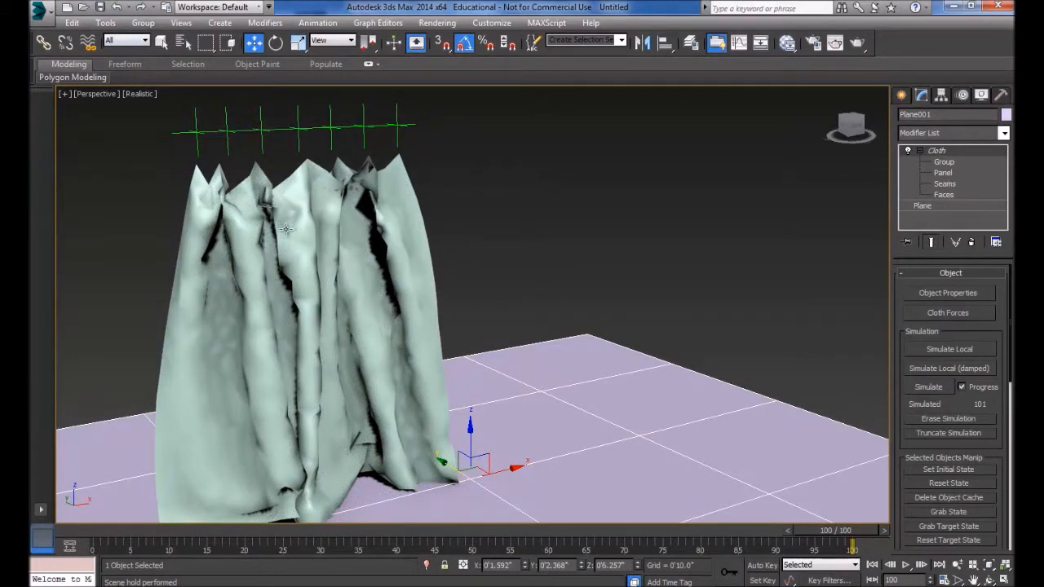
# - Scrub through the simulated frames to check how the curtain gathers
pyautogui.moveTo(508, 337)
pyautogui.keyDown('alt'); pyautogui.mouseDown(button='middle')
pyautogui.moveTo(413, 329)
pyautogui.moveTo(518, 321)
pyautogui.moveTo(494, 319)
pyautogui.moveTo(489, 337)
pyautogui.mouseUp(button='middle'); pyautogui.keyUp('alt')
pyautogui.moveTo(850, 534); pyautogui.dragTo(260, 540)
pyautogui.moveTo(351, 553); pyautogui.dragTo(872, 571)
pyautogui.press('w')
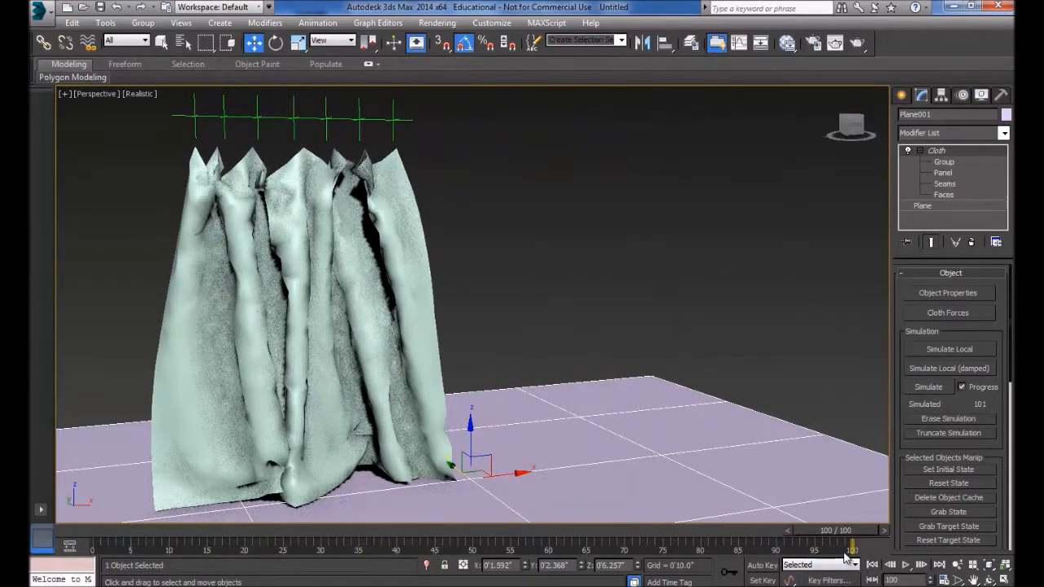
# - Extend the animation end time to frame 180 and rerun the cloth simulation from frame 0
pyautogui.click(943, 580)
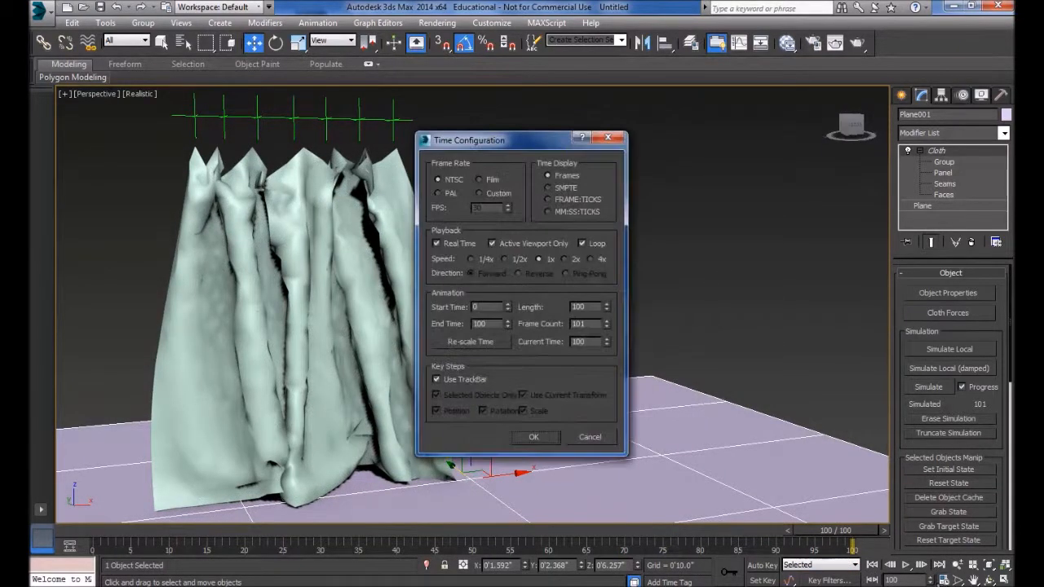
pyautogui.moveTo(490, 323); pyautogui.dragTo(406, 330)
pyautogui.click(538, 436)
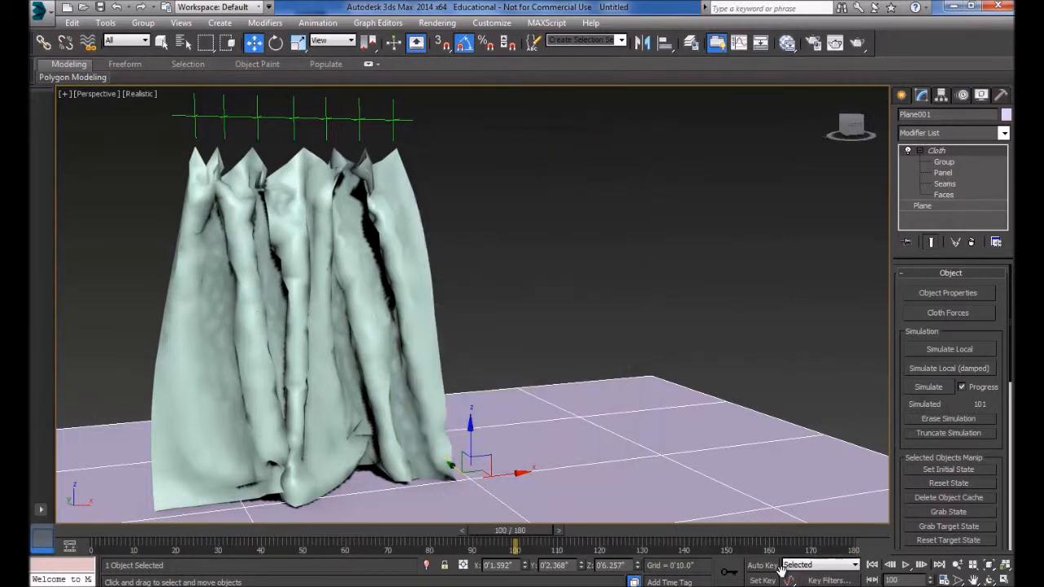
pyautogui.click(872, 564)
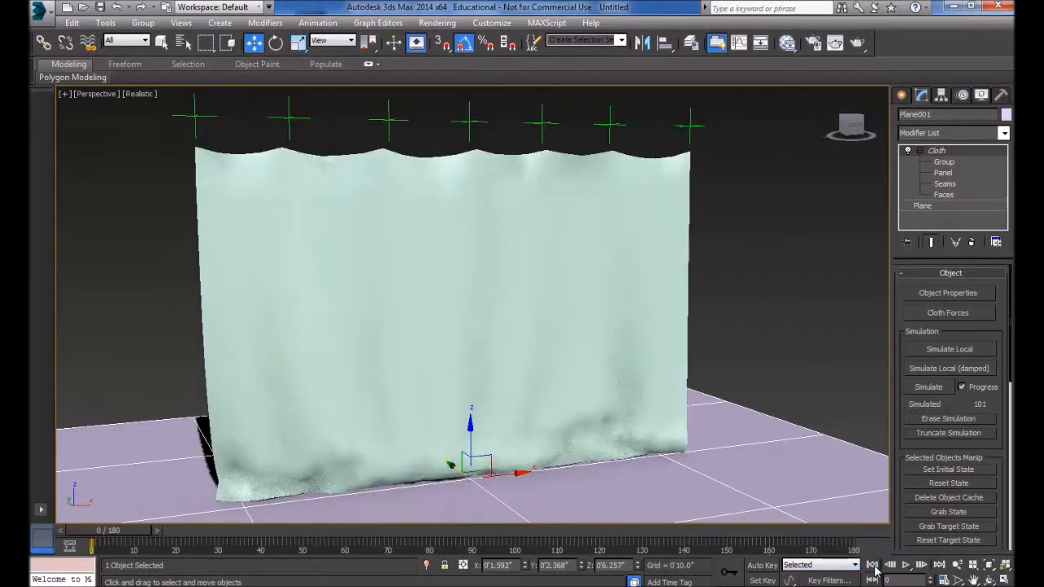
pyautogui.click(938, 390)
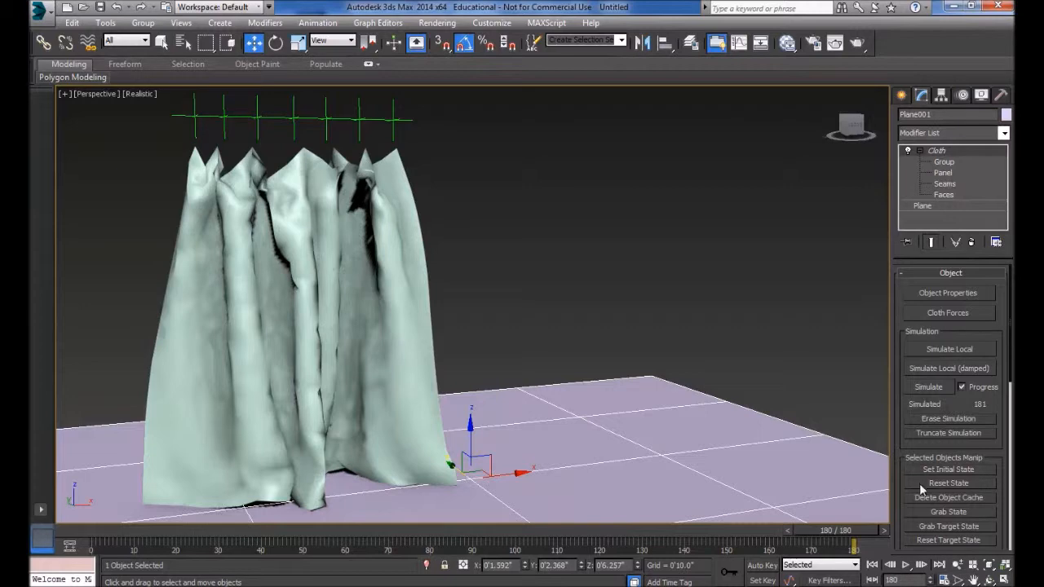
# - Play the simulated curtain animation from the first frame, and return to frame 0 after stopping it
pyautogui.click(872, 563)
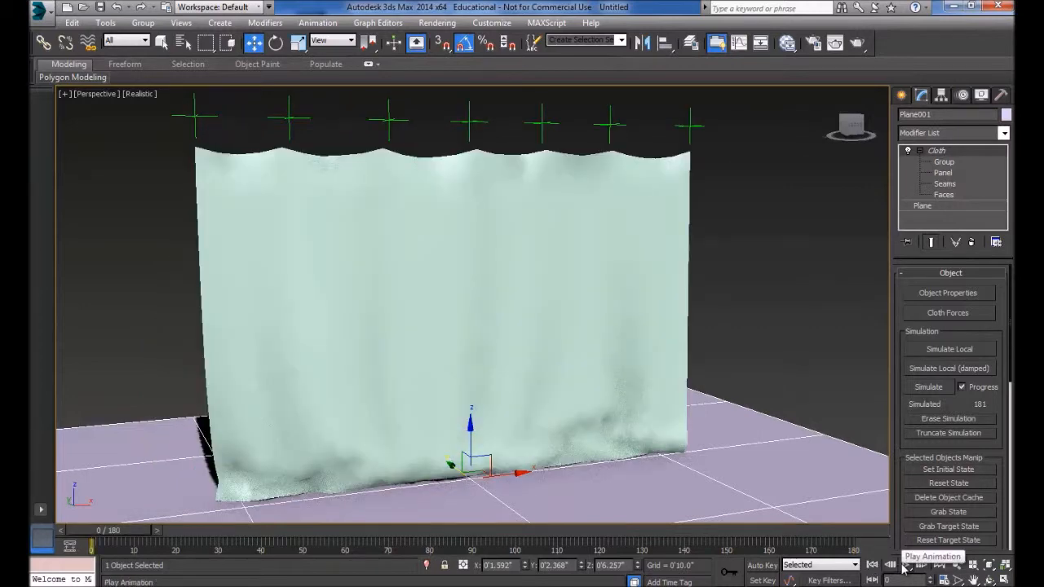
pyautogui.click(908, 565)
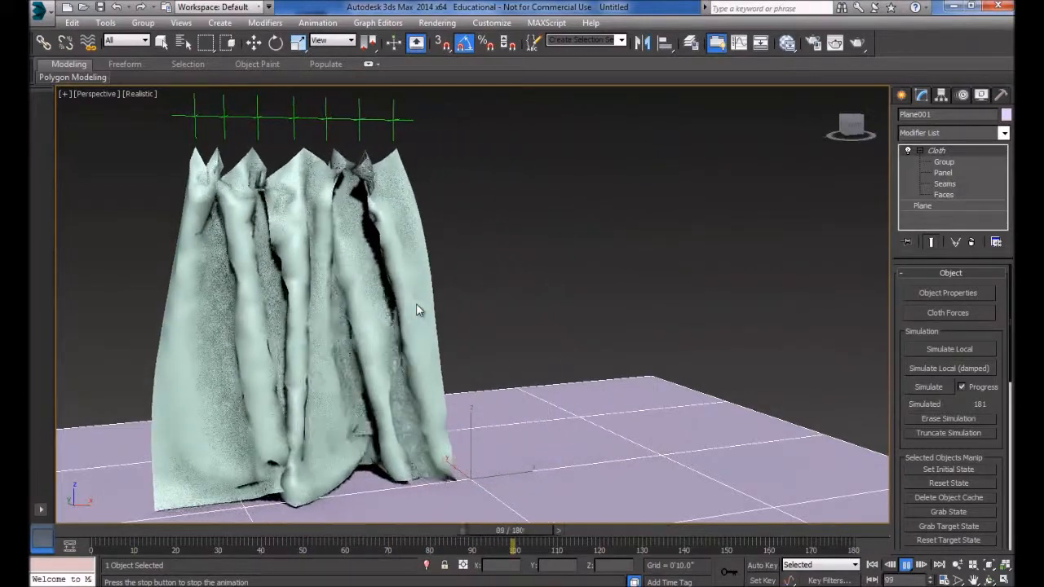
pyautogui.click(905, 564)
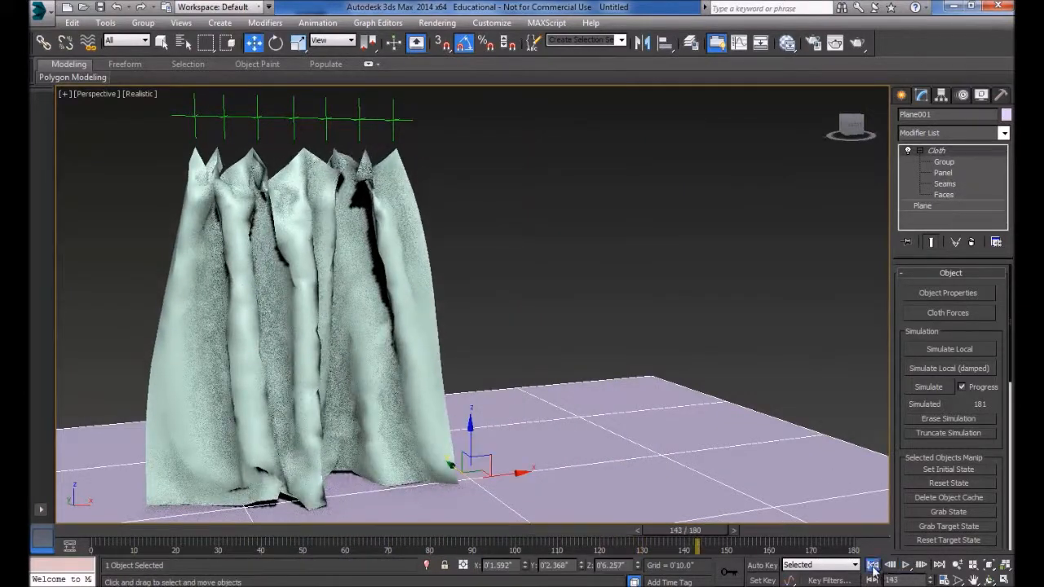
pyautogui.click(871, 564)
# - Review the curtain's cloth object properties and the Simulation Parameters, including the Self Collision setting
pyautogui.click(946, 294)
pyautogui.click(383, 110)
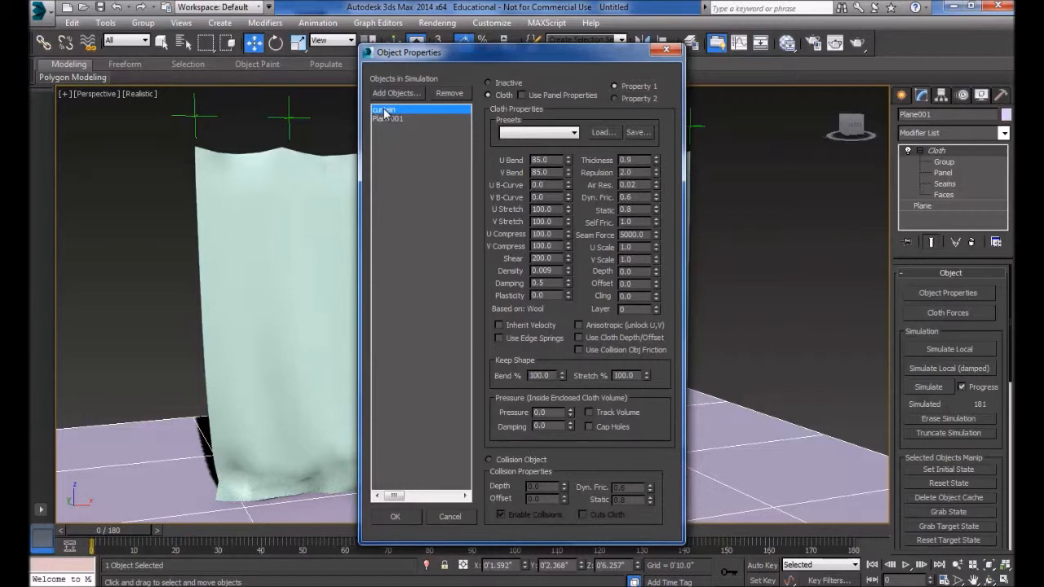
pyautogui.click(666, 50)
pyautogui.moveTo(988, 405); pyautogui.dragTo(991, 399)
pyautogui.scroll(-10, 991, 399)
pyautogui.moveTo(903, 404); pyautogui.dragTo(901, 348)
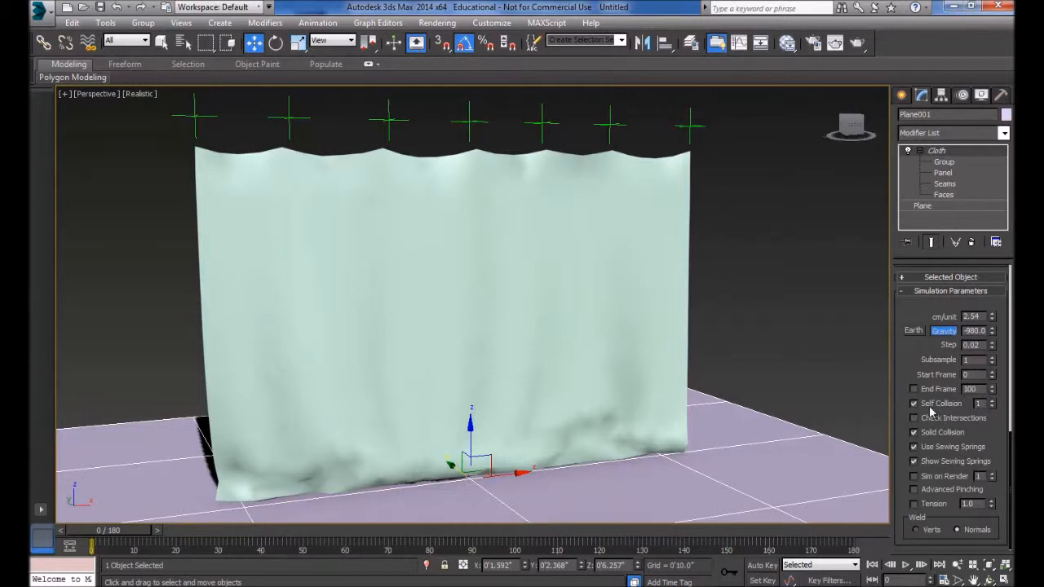
pyautogui.scroll(6, 940, 306)
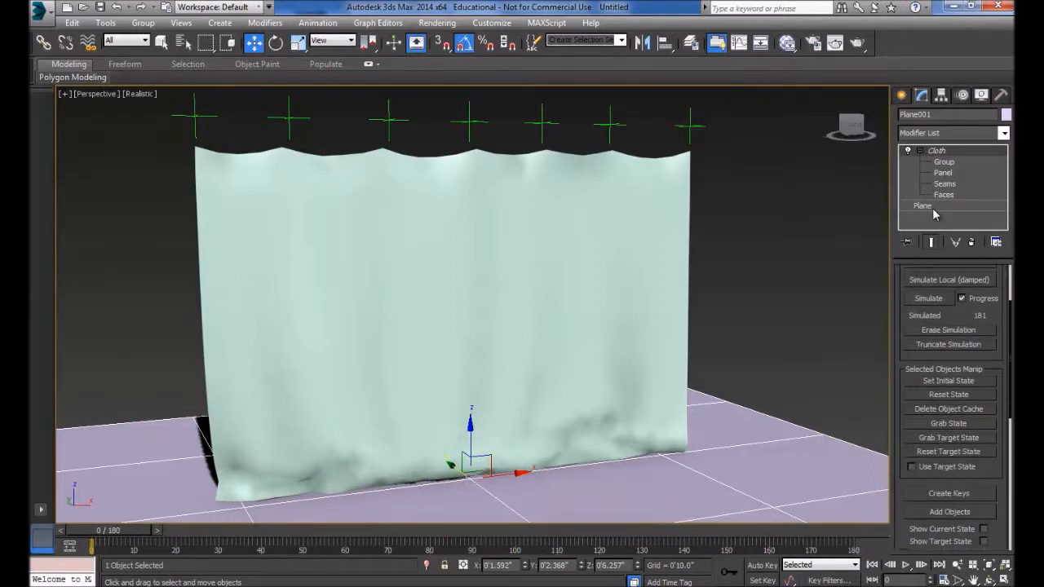
pyautogui.click(568, 238)
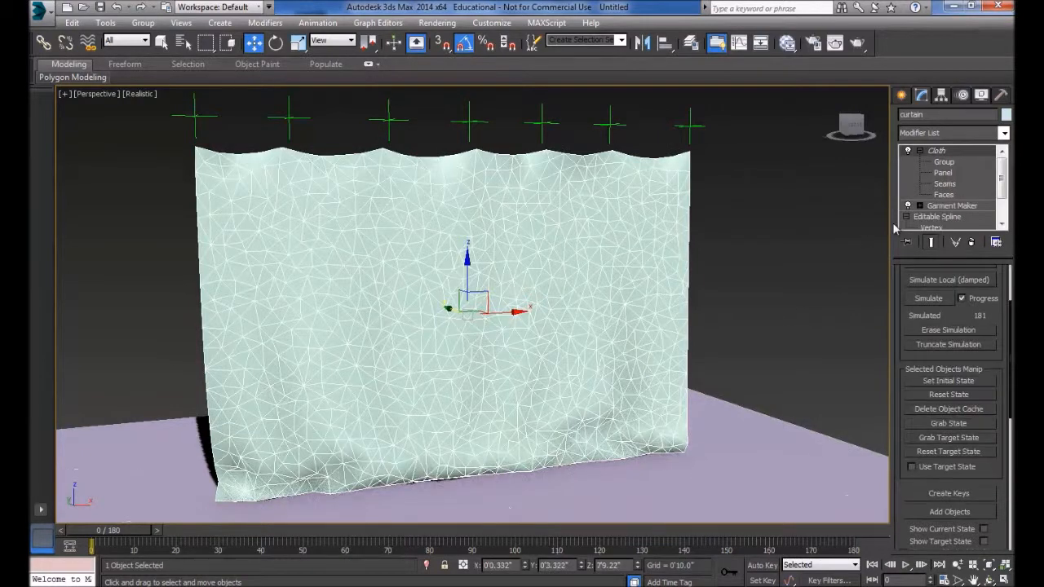
pyautogui.click(71, 22)
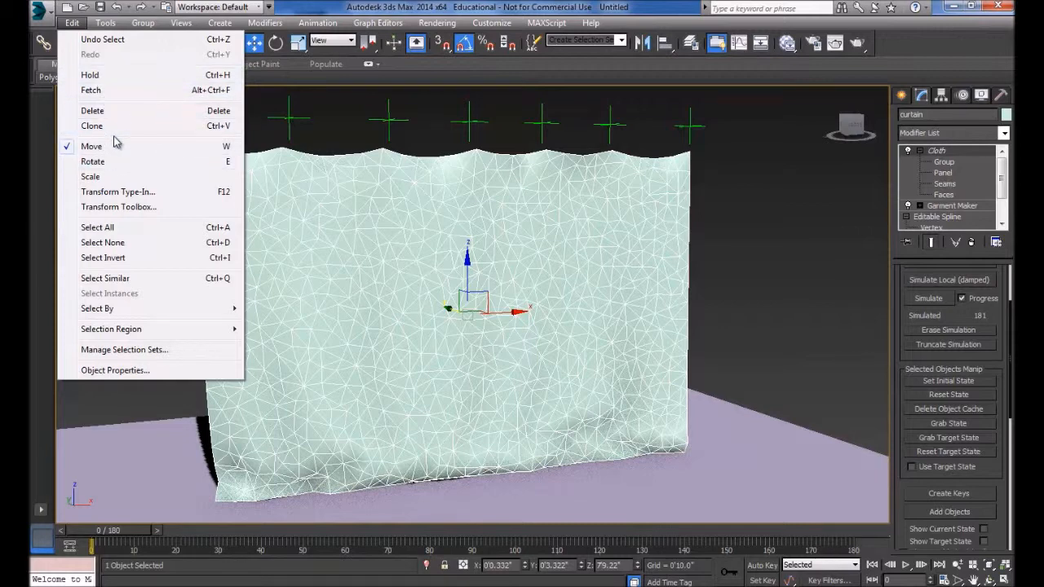
pyautogui.click(44, 17)
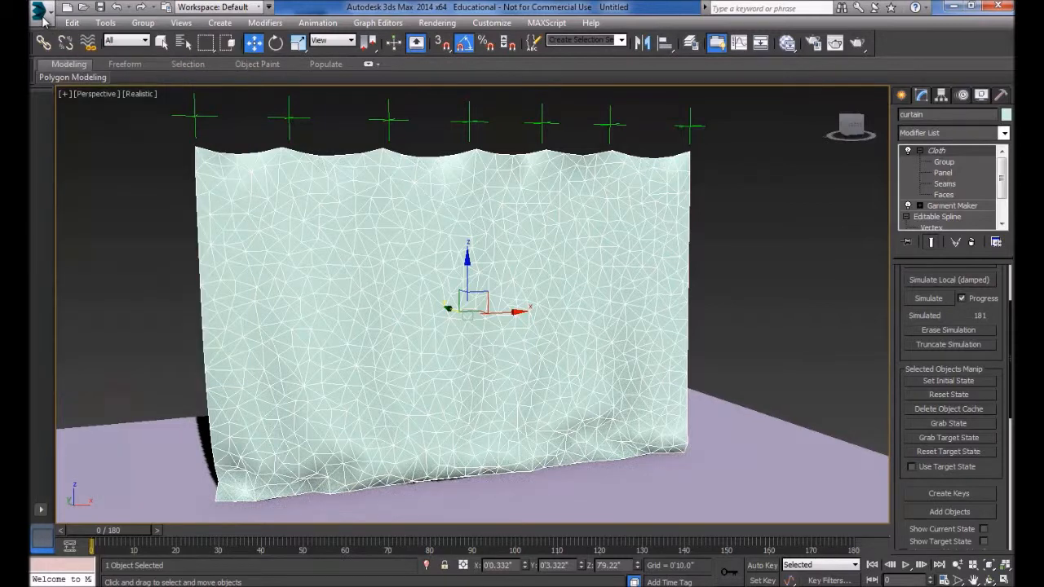
pyautogui.click(42, 15)
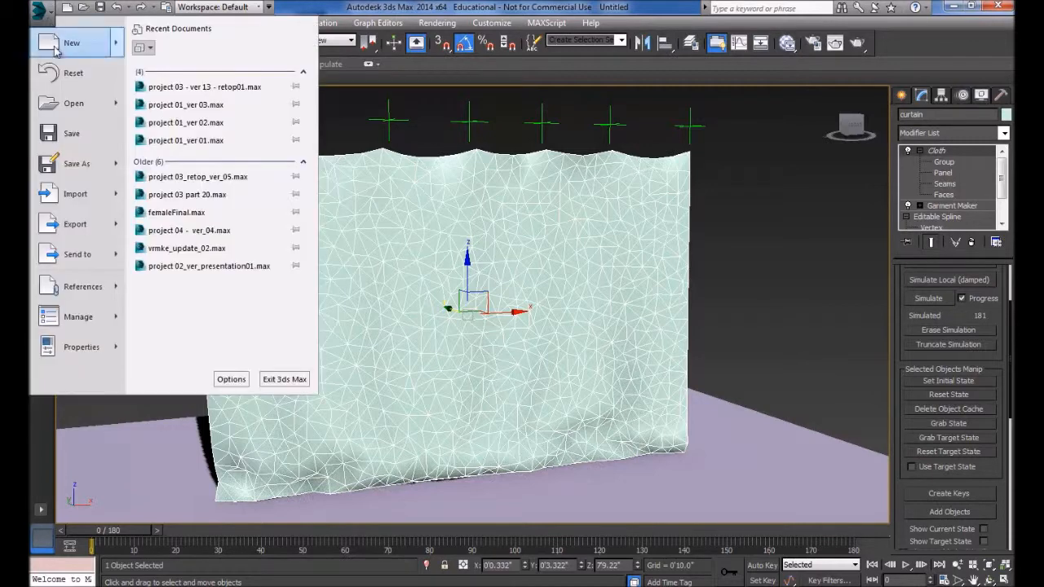
pyautogui.click(84, 141)
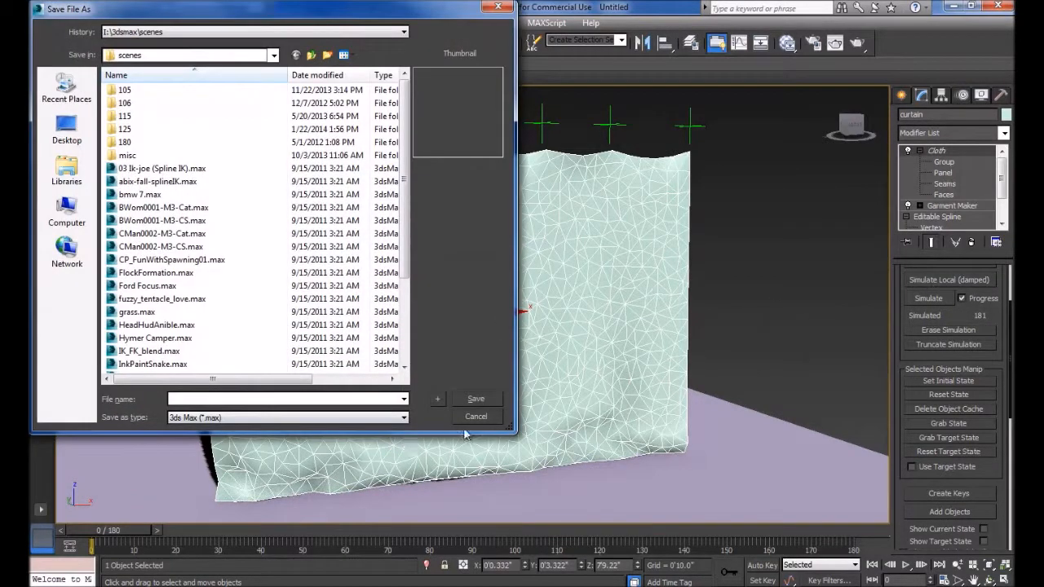
pyautogui.click(475, 417)
# - Hold the current scene state as a new restore point
pyautogui.click(72, 23)
pyautogui.click(89, 75)
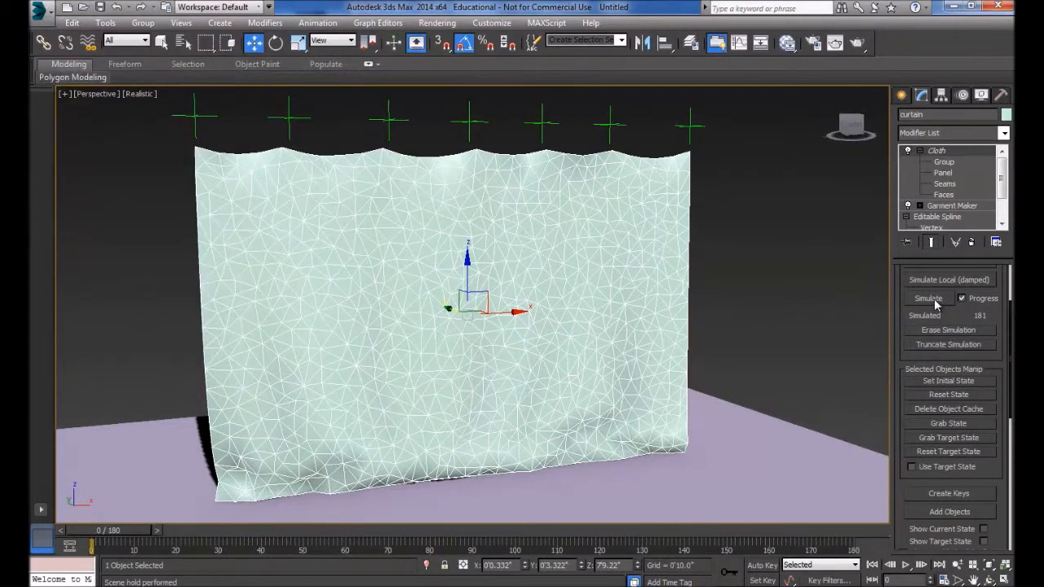
# - Run the curtain's cloth simulation from frame 0 again and erase the simulation data
pyautogui.click(930, 298)
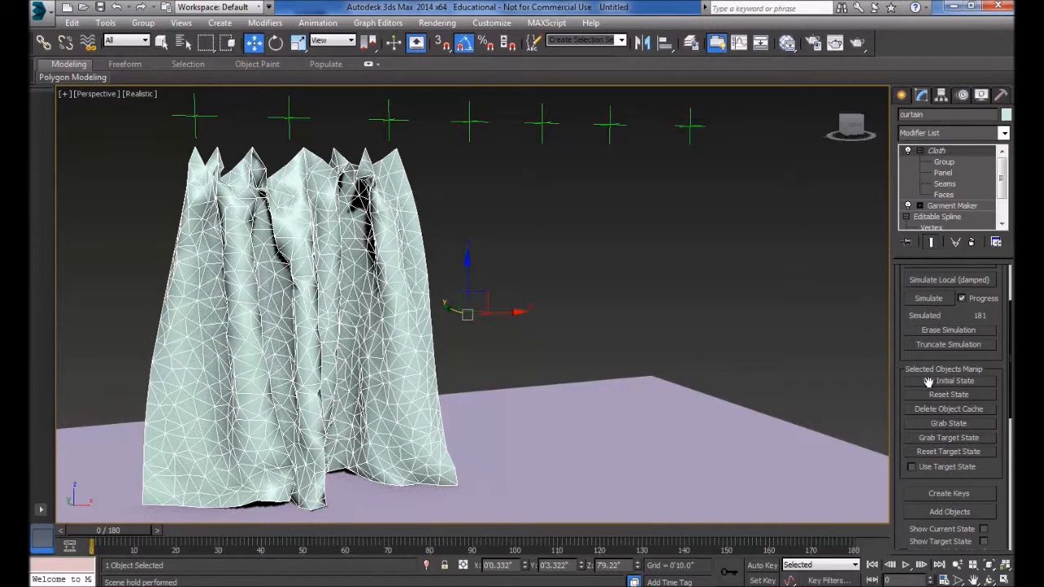
pyautogui.moveTo(954, 314); pyautogui.dragTo(913, 416)
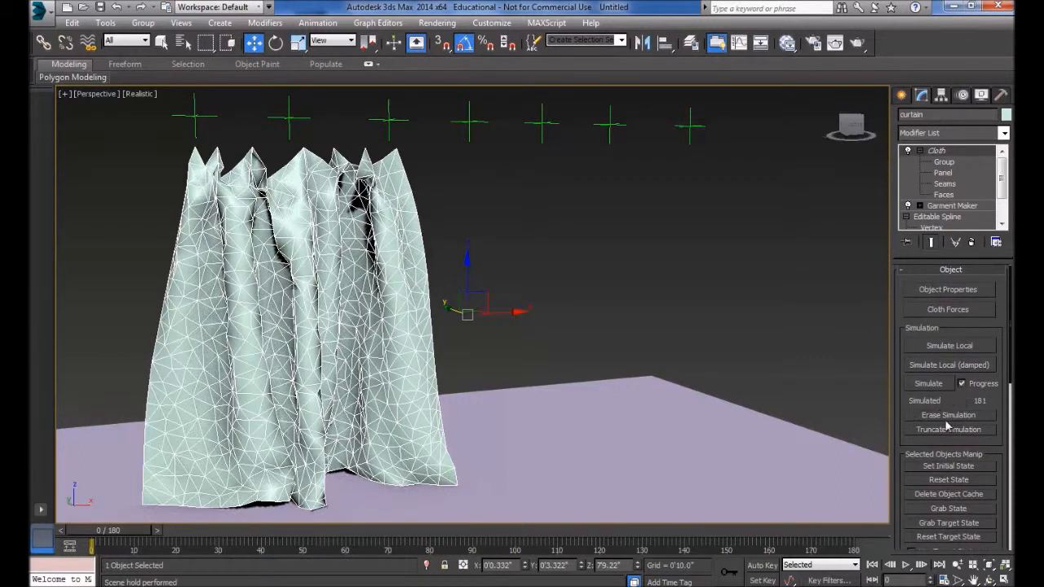
pyautogui.click(948, 417)
pyautogui.click(936, 388)
pyautogui.click(939, 419)
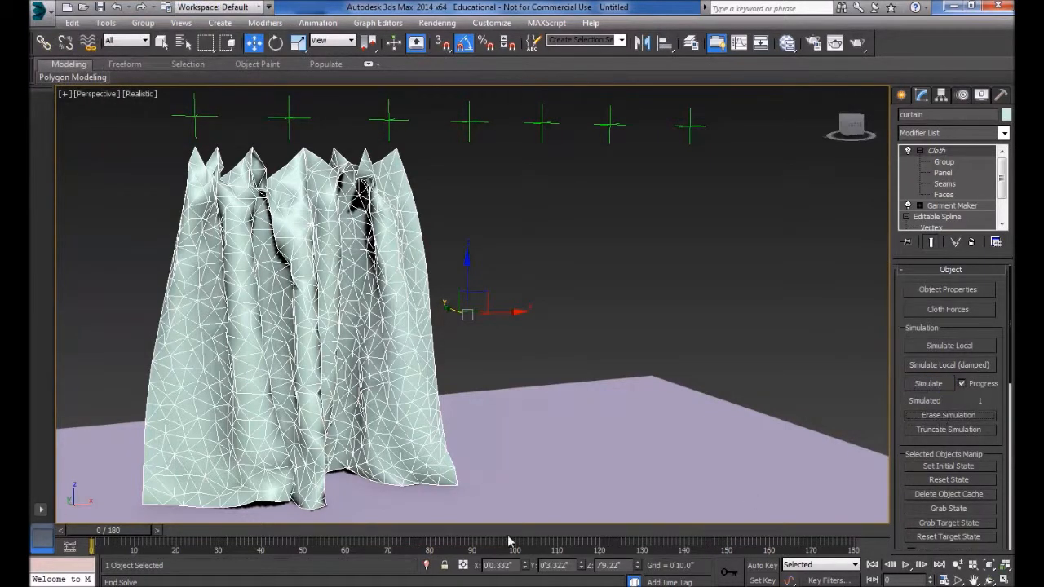
pyautogui.moveTo(85, 538); pyautogui.dragTo(30, 551)
pyautogui.press('w')
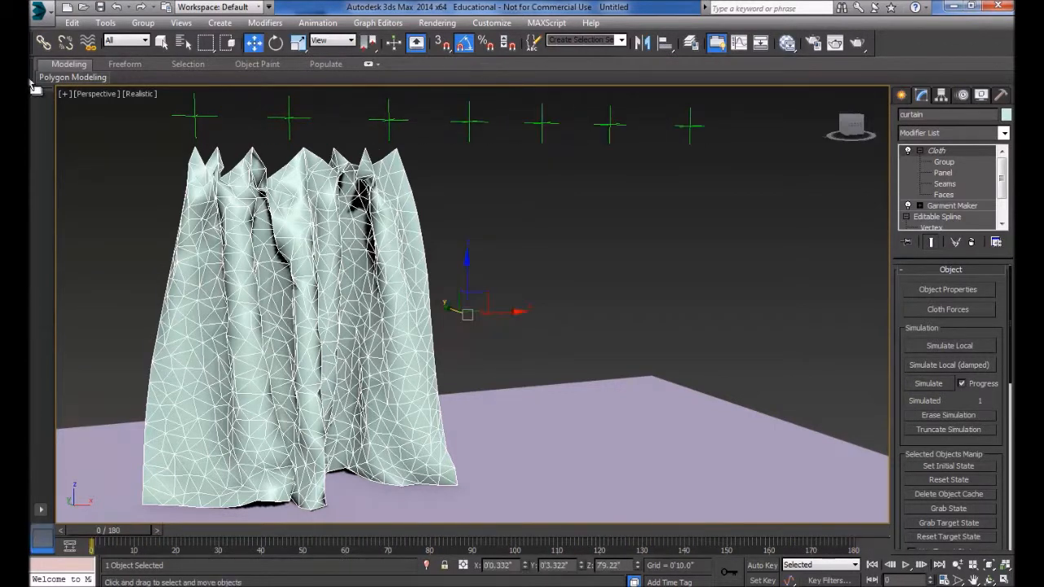
# - Fetch the held scene to restore the curtain and its simulation, and check it on the timeline
pyautogui.click(72, 23)
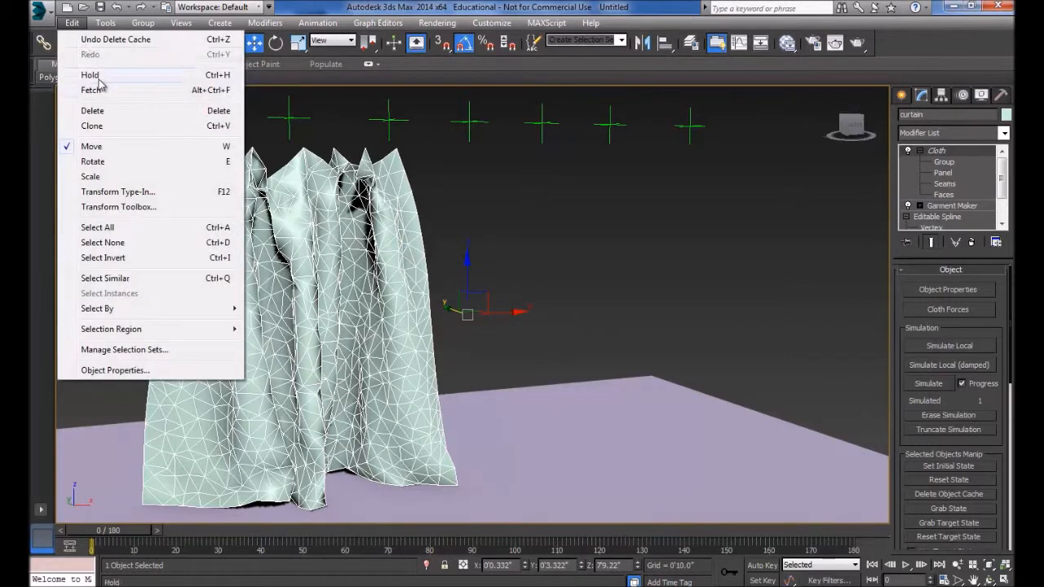
pyautogui.click(98, 90)
pyautogui.click(504, 349)
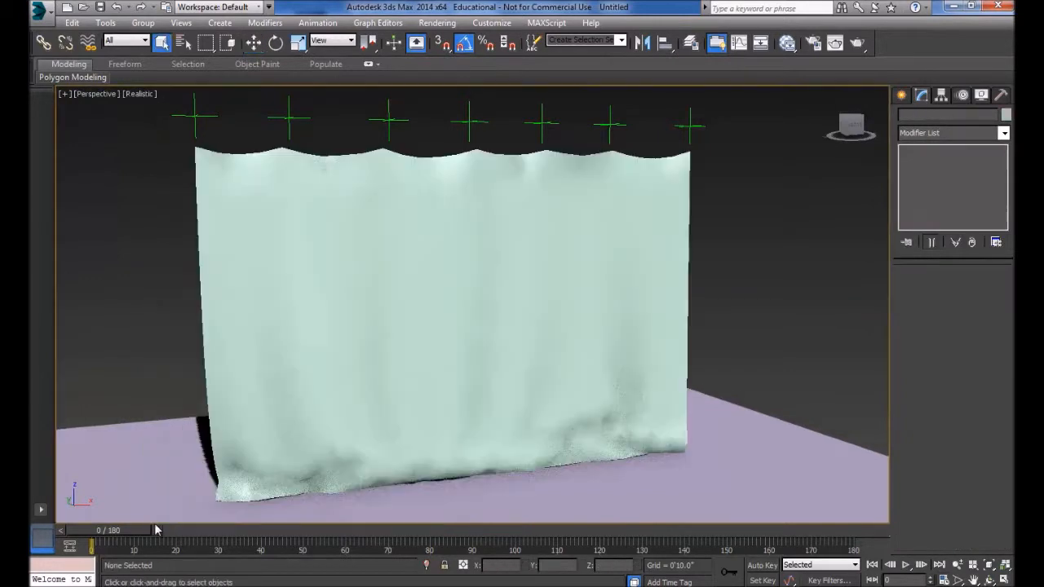
pyautogui.moveTo(124, 531); pyautogui.dragTo(30, 535)
pyautogui.press('q')
# - Select the curtain and look over its cloth Simulation Parameters
pyautogui.click(522, 250)
pyautogui.moveTo(1003, 335); pyautogui.dragTo(983, 42)
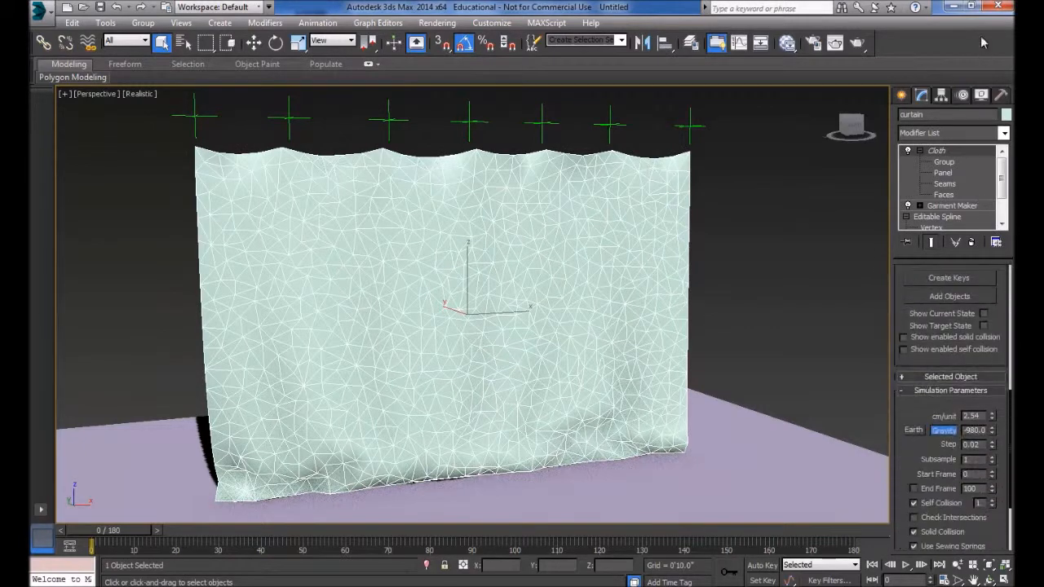
pyautogui.moveTo(937, 447); pyautogui.dragTo(937, 283)
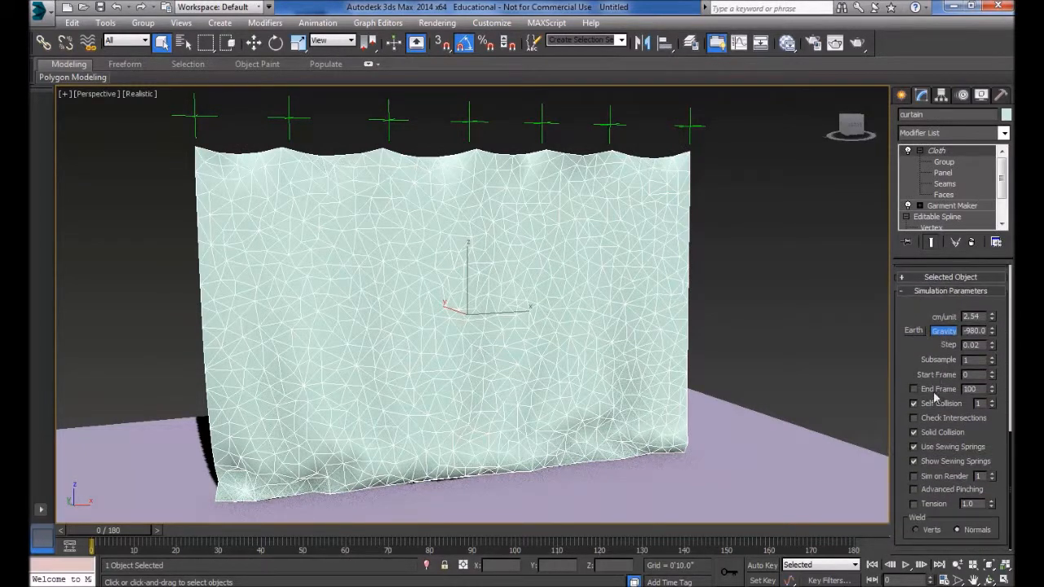
pyautogui.moveTo(908, 309); pyautogui.dragTo(934, 585)
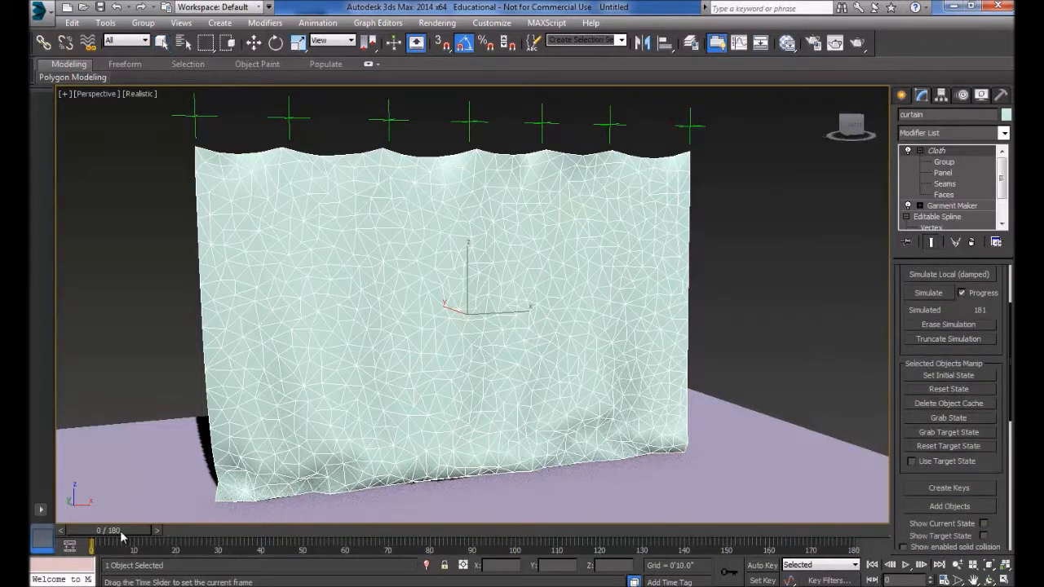
# - Erase the curtain's cloth simulation and scrub the timeline through frame 180 and back to frame 0 to check it
pyautogui.moveTo(962, 302); pyautogui.dragTo(975, 394)
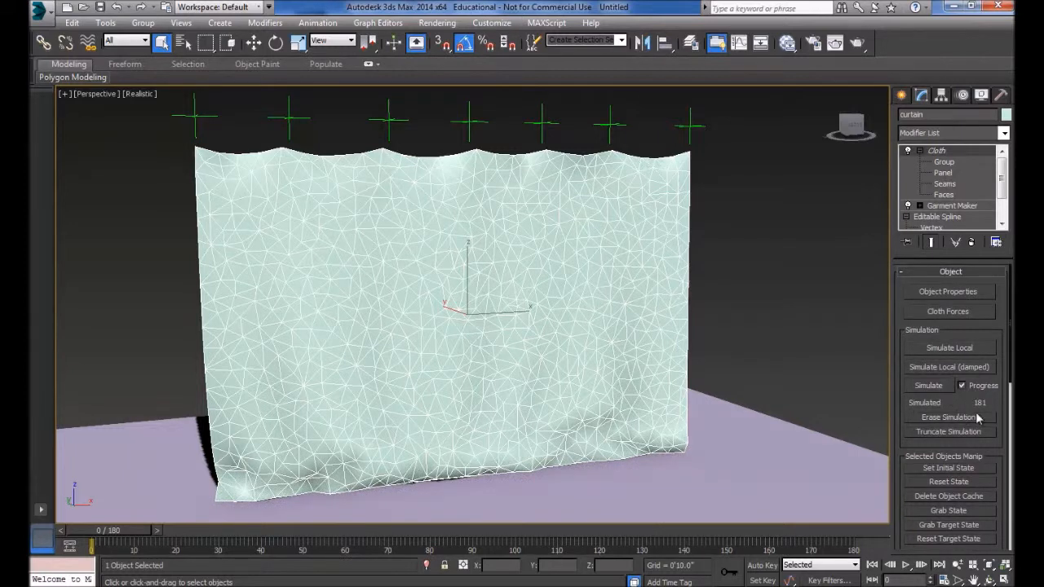
pyautogui.click(964, 419)
pyautogui.moveTo(79, 534); pyautogui.dragTo(911, 548)
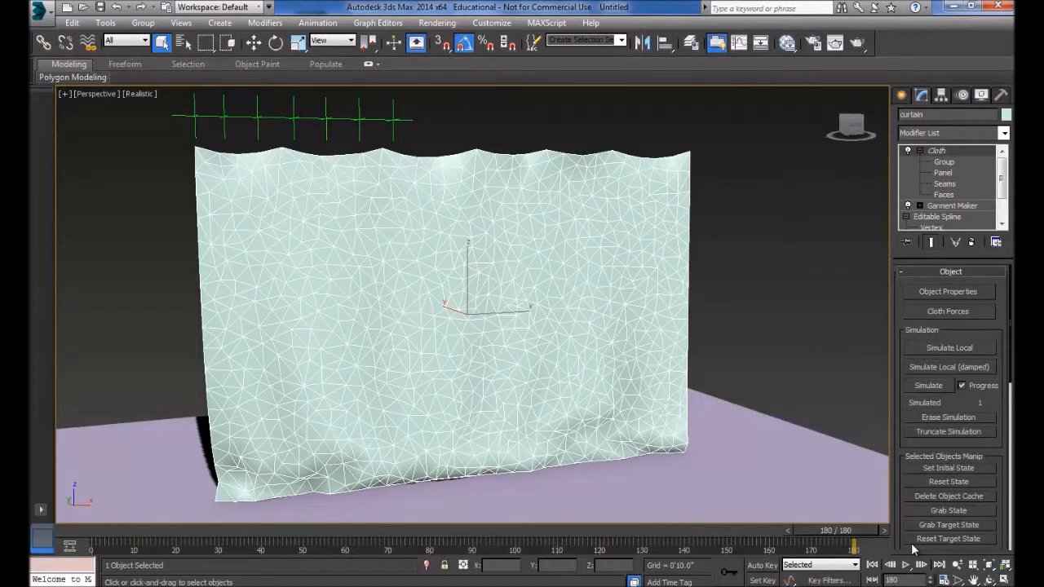
pyautogui.moveTo(849, 532); pyautogui.dragTo(86, 532)
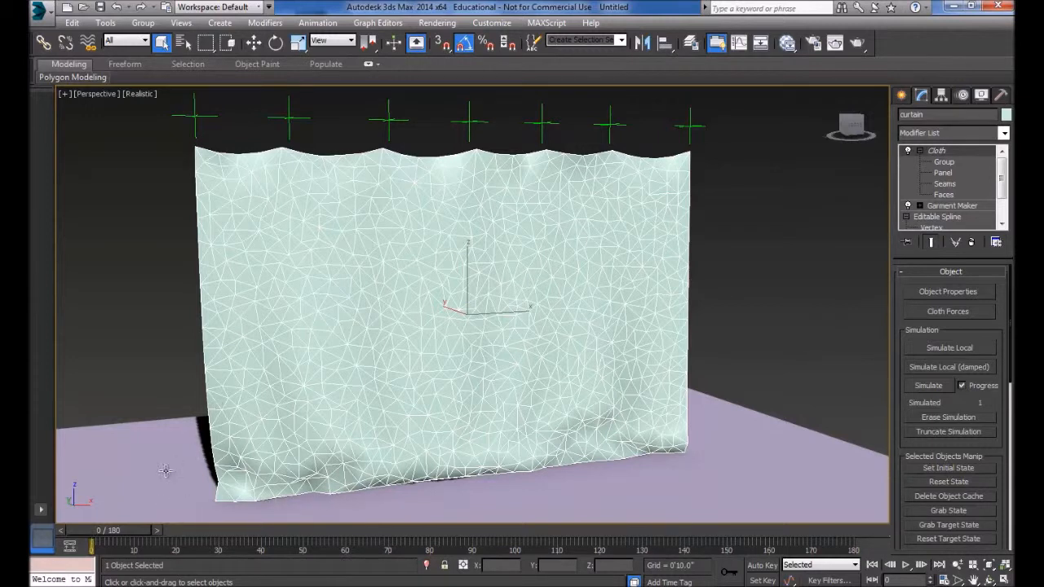
# - Simulate the curtain's cloth through frame 180, review the playback, and erase the simulation at frame 0
pyautogui.click(930, 385)
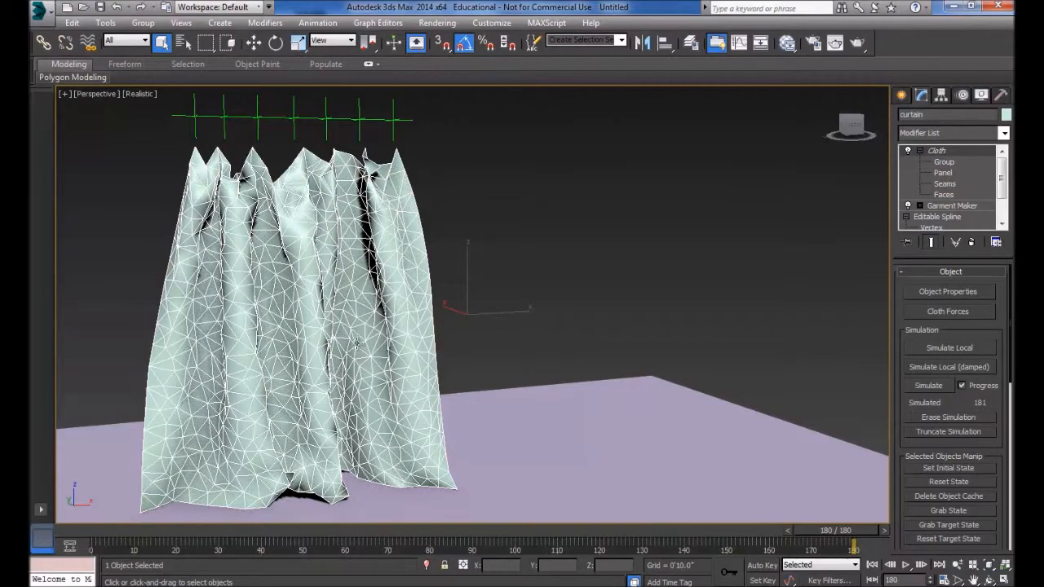
pyautogui.moveTo(863, 541); pyautogui.dragTo(37, 530)
pyautogui.click(905, 564)
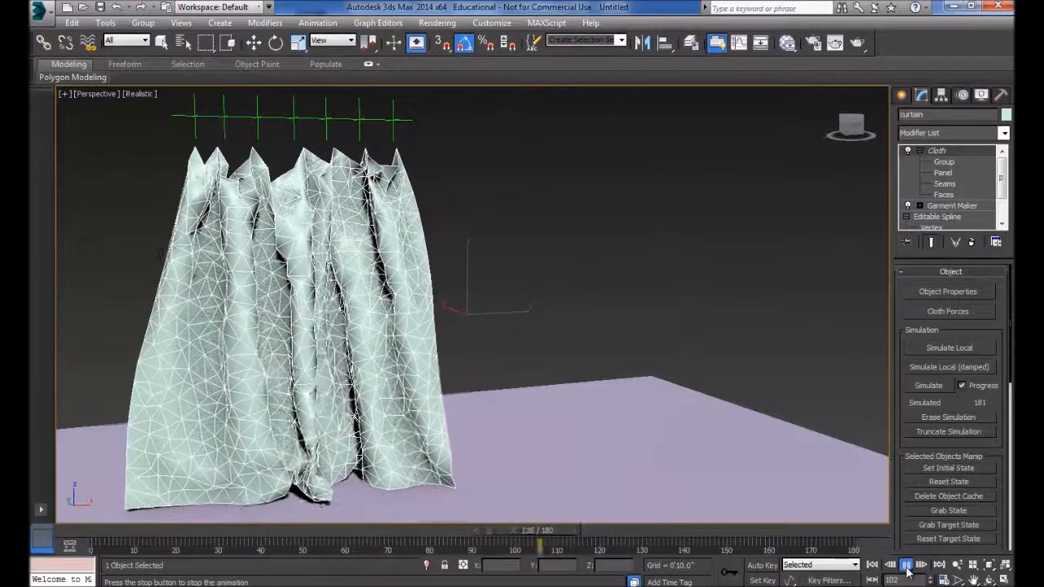
pyautogui.click(905, 565)
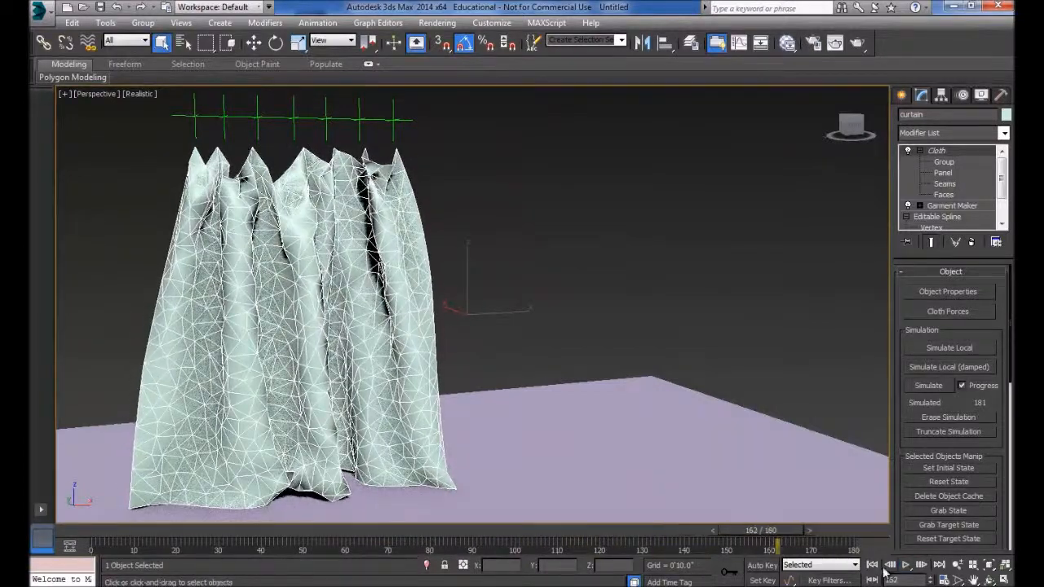
pyautogui.click(871, 564)
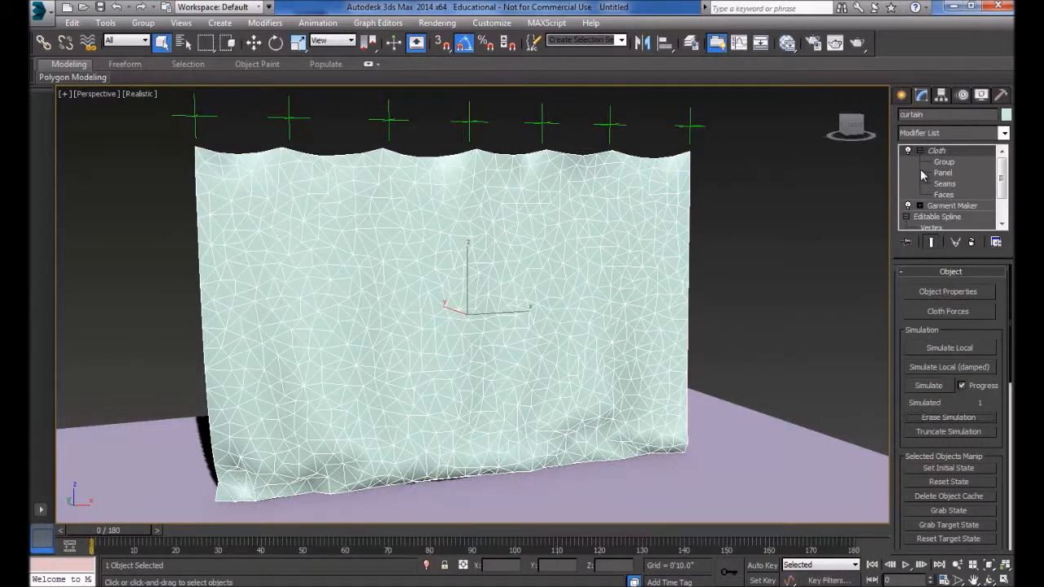
# - Apply the Cotton preset to the curtain in the cloth Object Properties
pyautogui.click(948, 291)
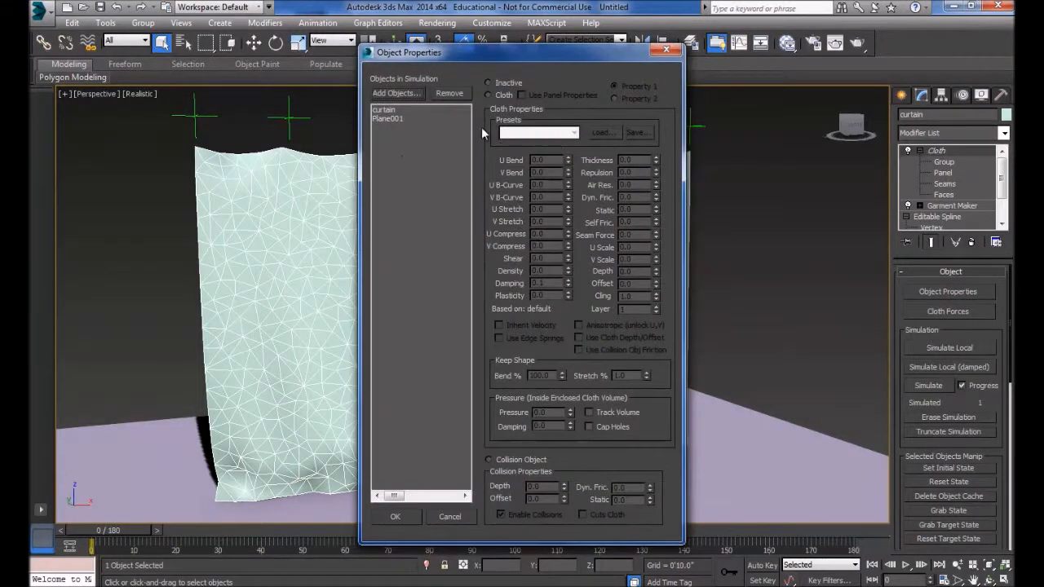
pyautogui.click(385, 109)
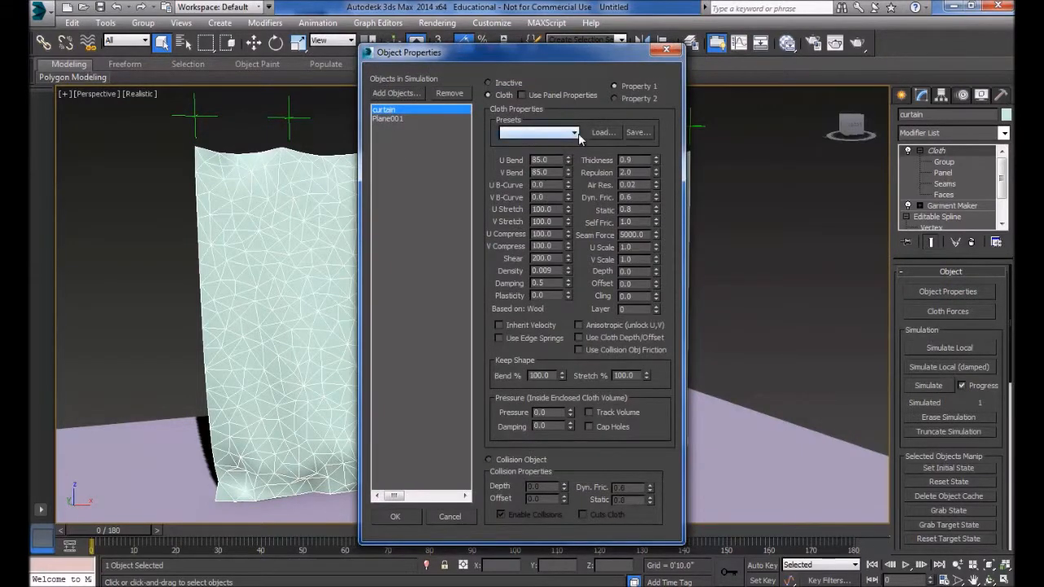
pyautogui.click(581, 139)
pyautogui.click(522, 168)
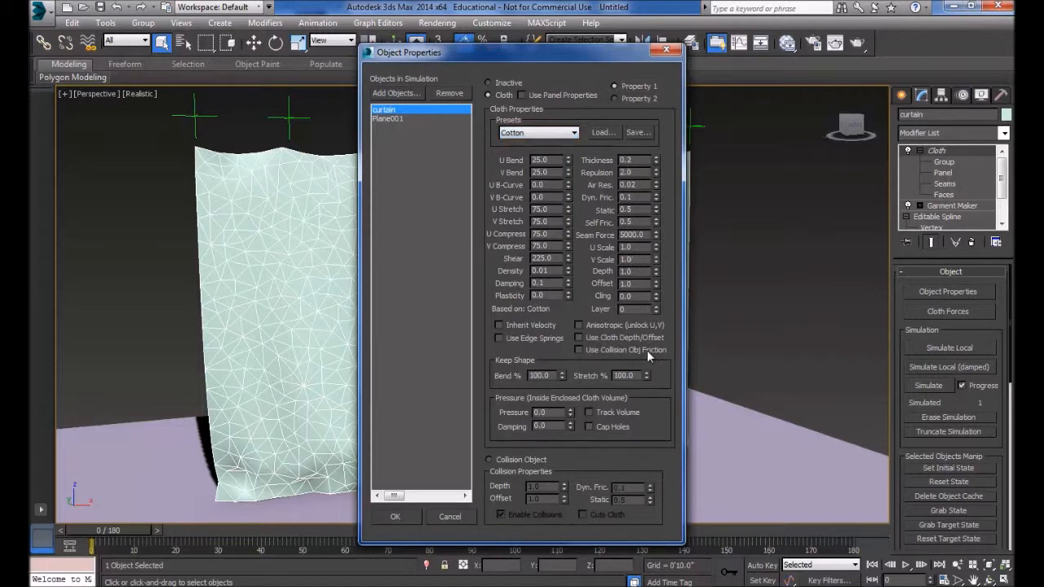
pyautogui.click(396, 518)
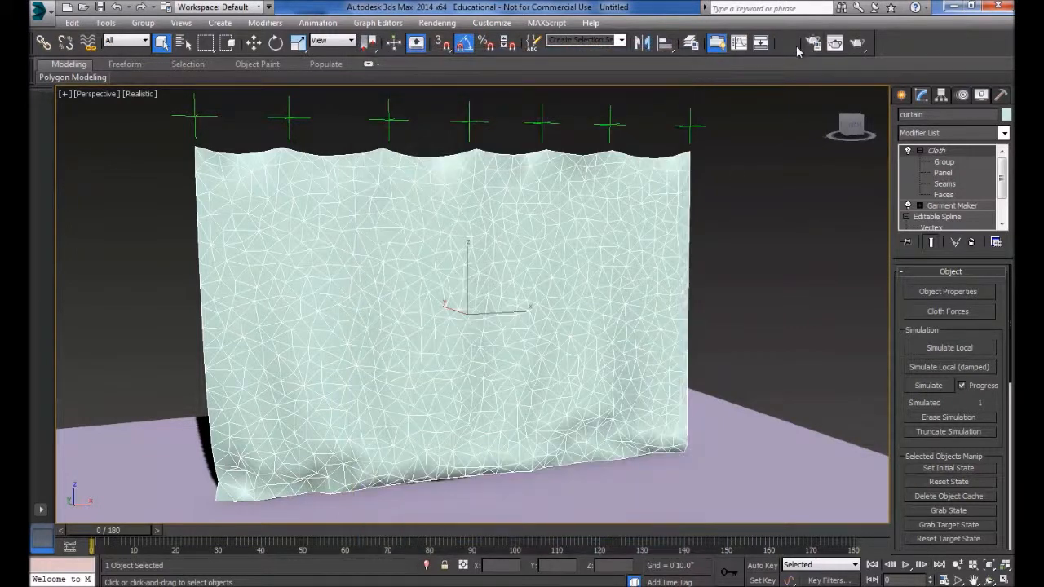
# - Run the curtain's cloth simulation with the Cotton settings, play it back, and return to frame 0
pyautogui.click(927, 386)
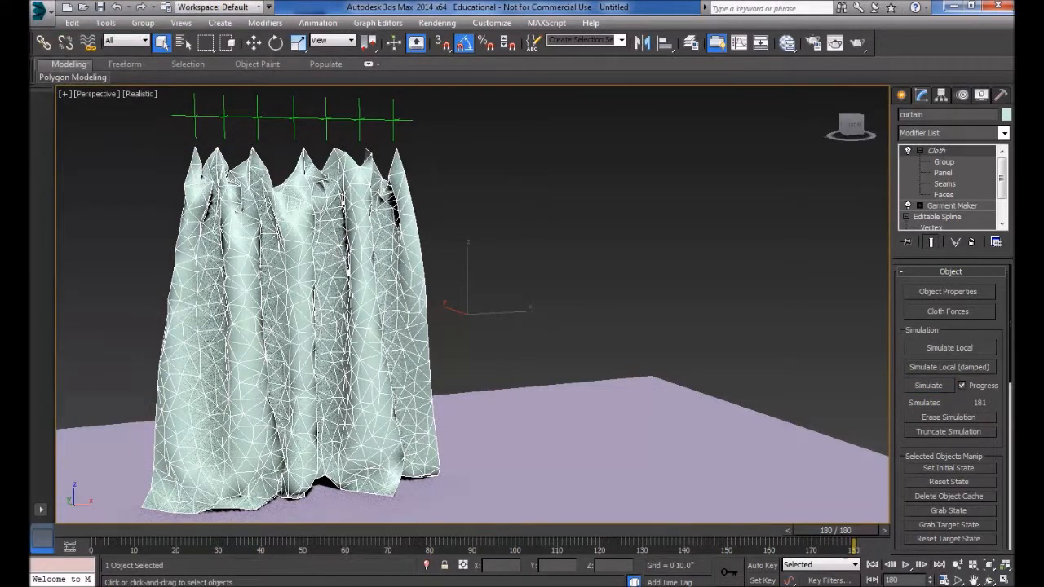
pyautogui.click(905, 564)
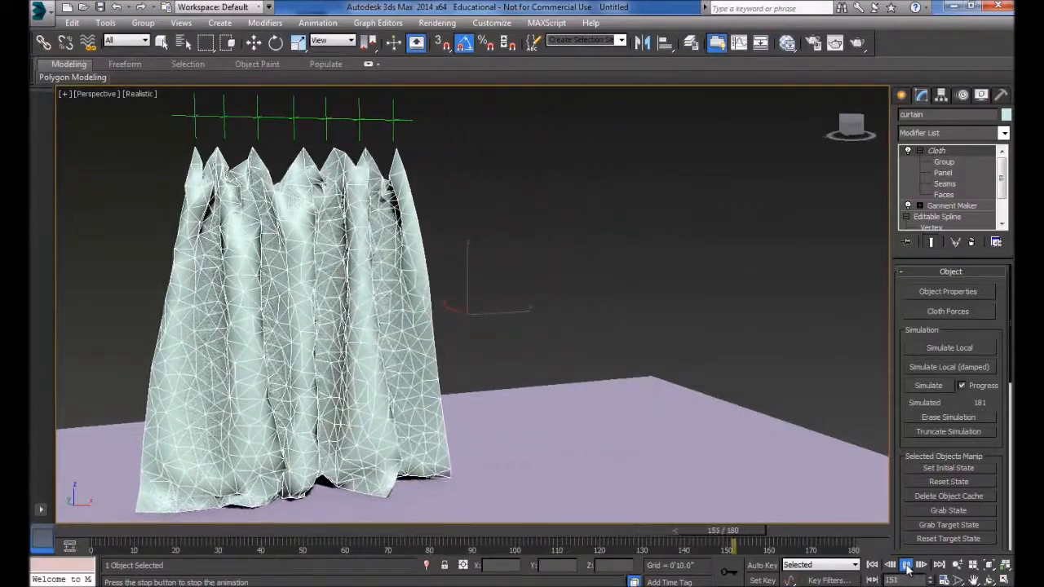
pyautogui.click(907, 565)
pyautogui.click(873, 565)
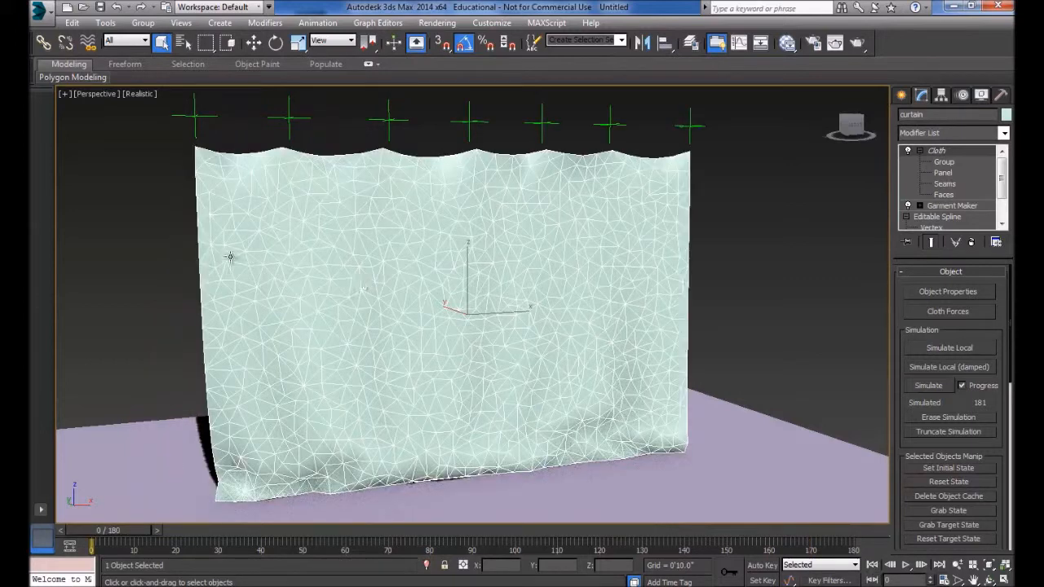
# - Add an HSDS modifier above the Cloth modifier on the curtain
pyautogui.moveTo(1002, 183); pyautogui.dragTo(1007, 167)
pyautogui.click(1003, 135)
pyautogui.moveTo(1006, 186); pyautogui.dragTo(1011, 286)
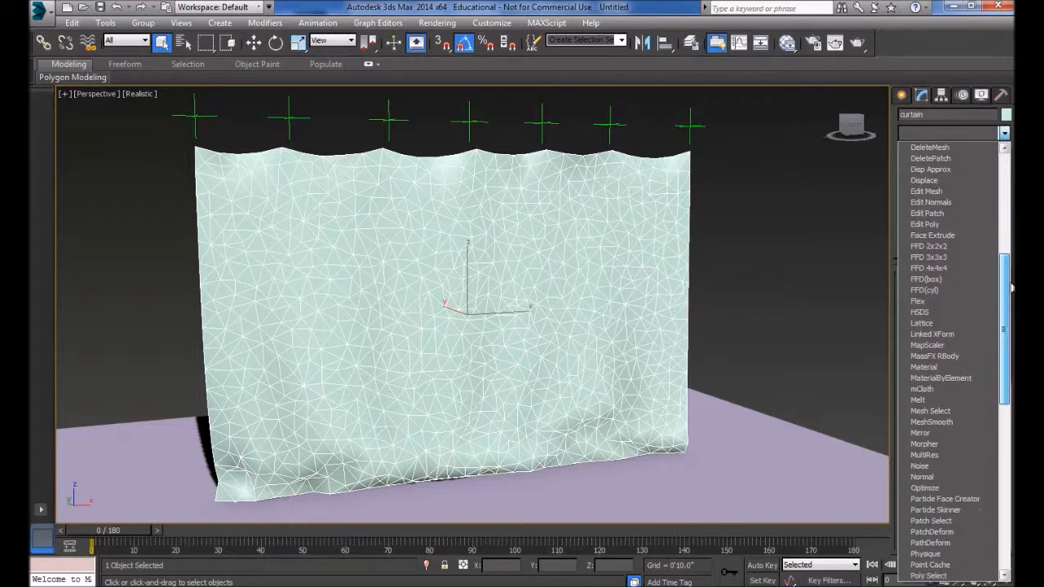
pyautogui.click(928, 316)
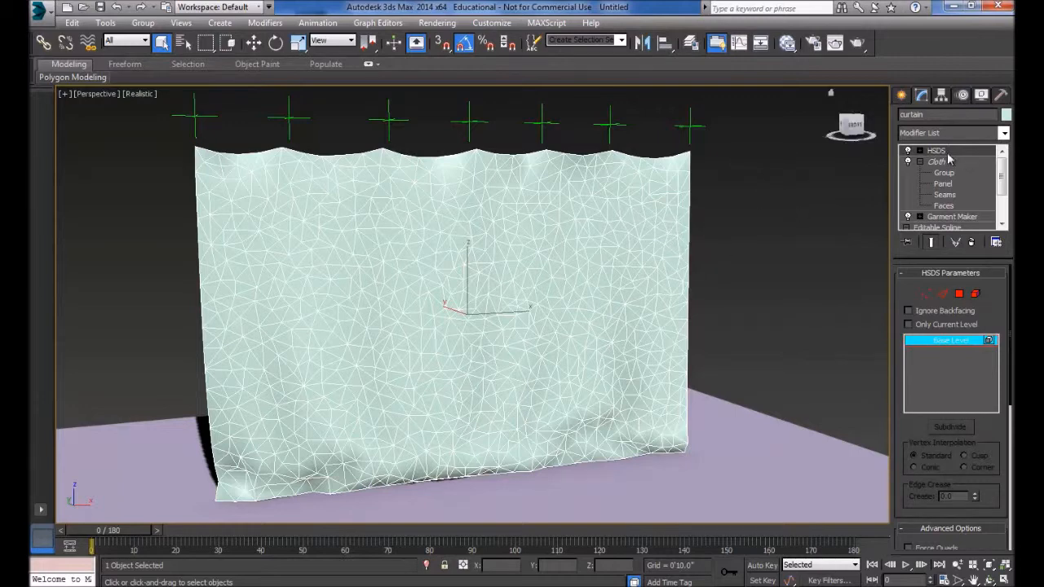
# - Subdivide the entire curtain element by one level in HSDS and leave element selection
pyautogui.click(975, 295)
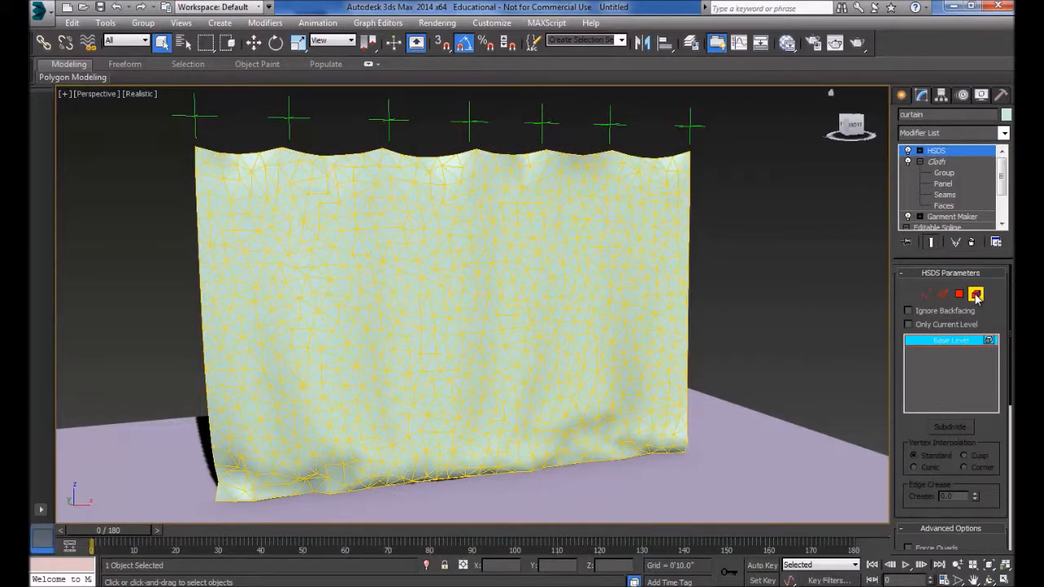
pyautogui.click(535, 211)
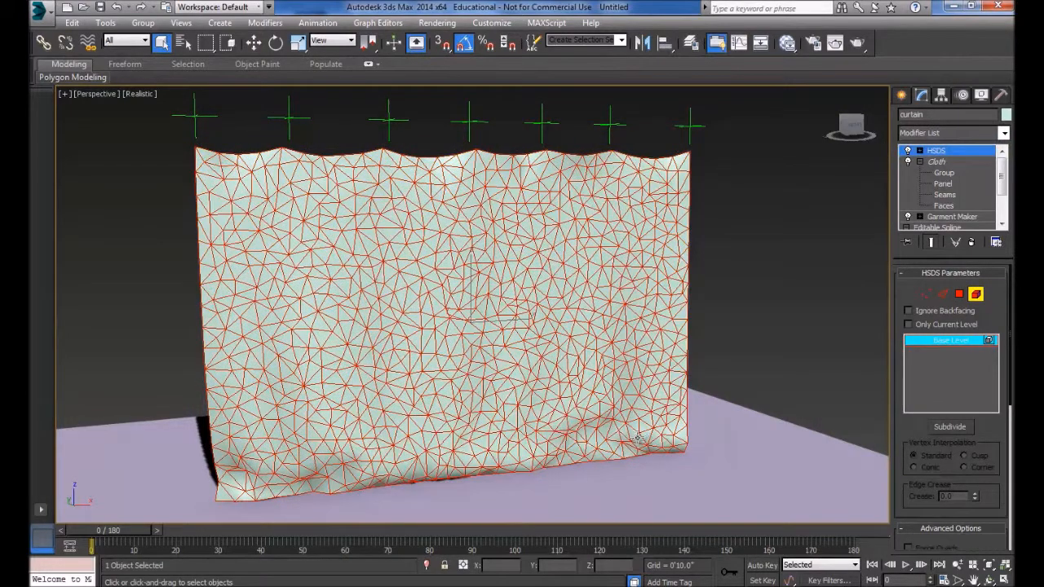
pyautogui.click(949, 428)
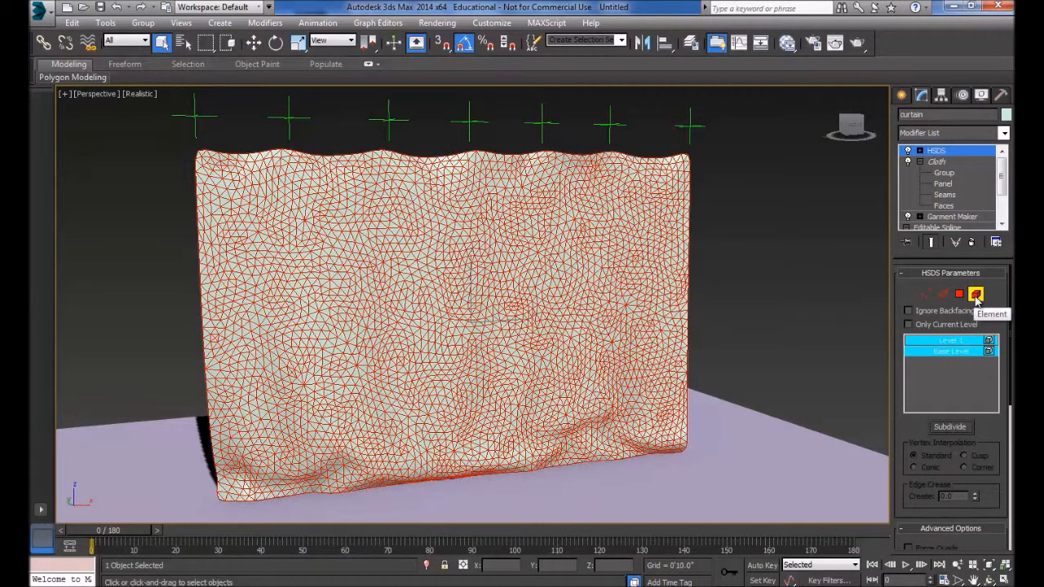
pyautogui.click(976, 295)
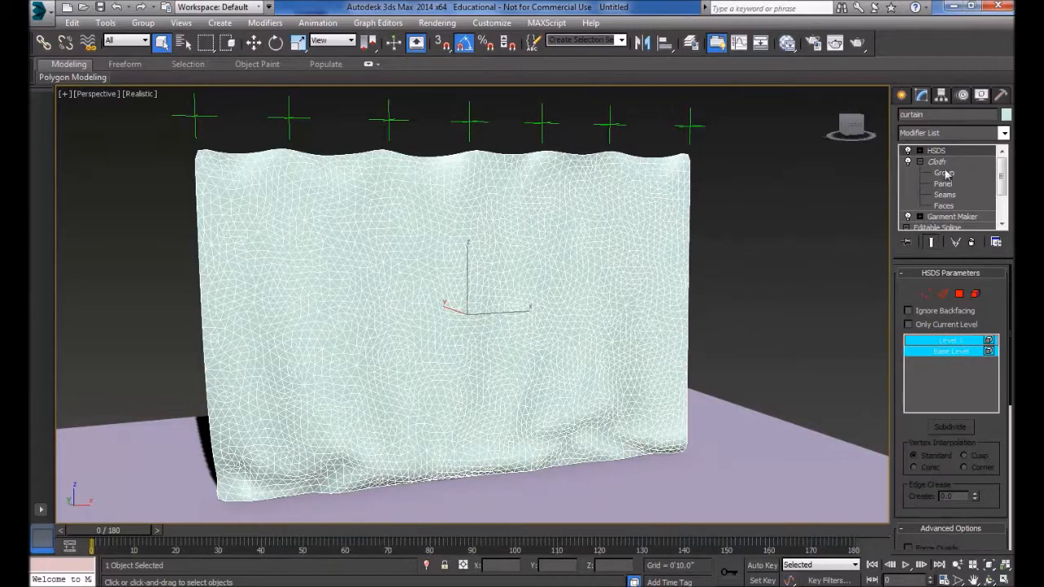
# - Add a Shell modifier on top of HSDS to give the curtain thickness
pyautogui.keyDown('alt'); pyautogui.moveTo(324, 302); pyautogui.dragTo(337, 321, button='middle'); pyautogui.keyUp('alt')
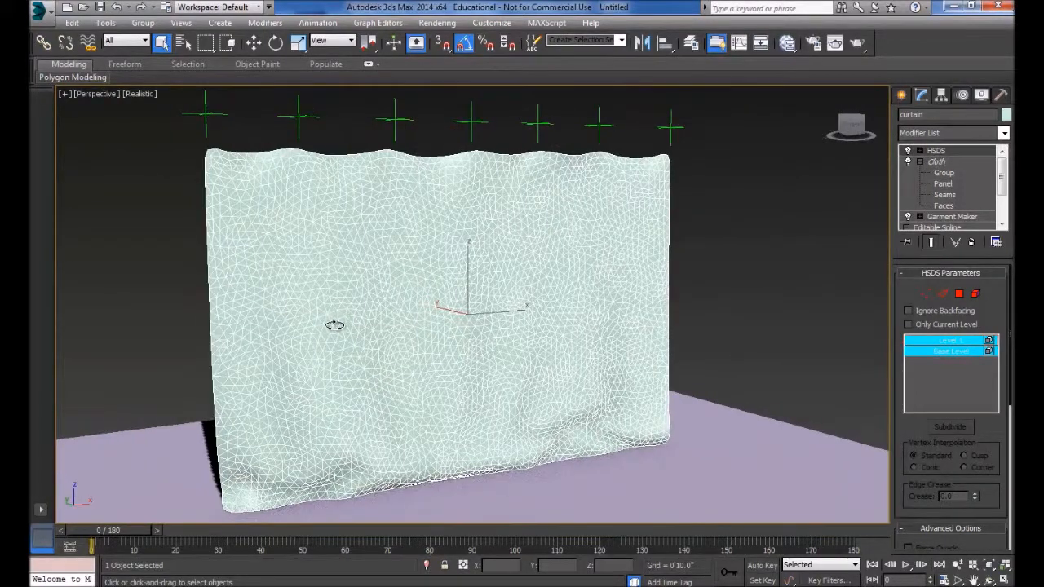
pyautogui.click(1004, 133)
pyautogui.scroll(-10, 950, 359)
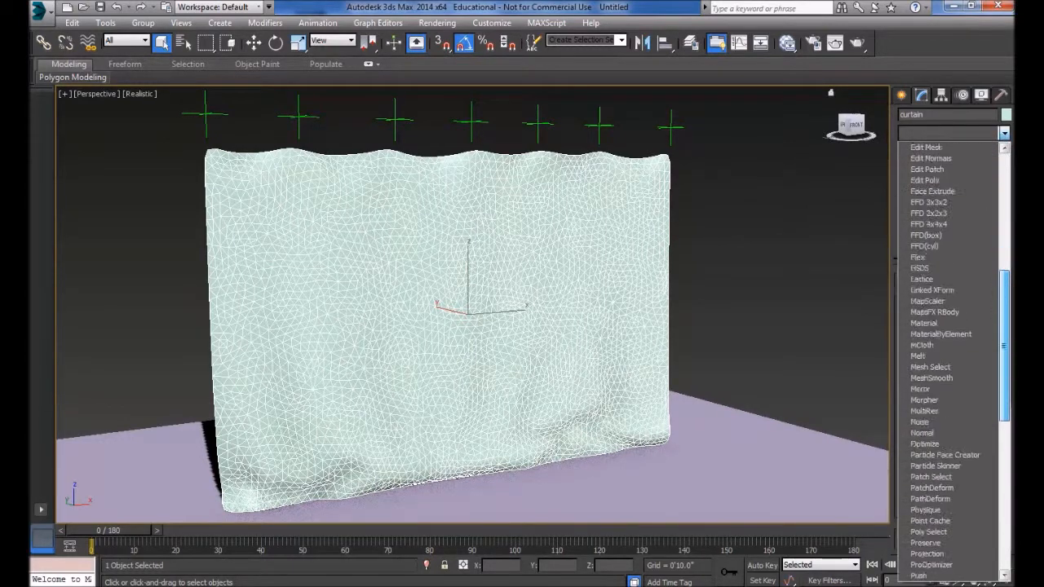
pyautogui.scroll(-3, 950, 359)
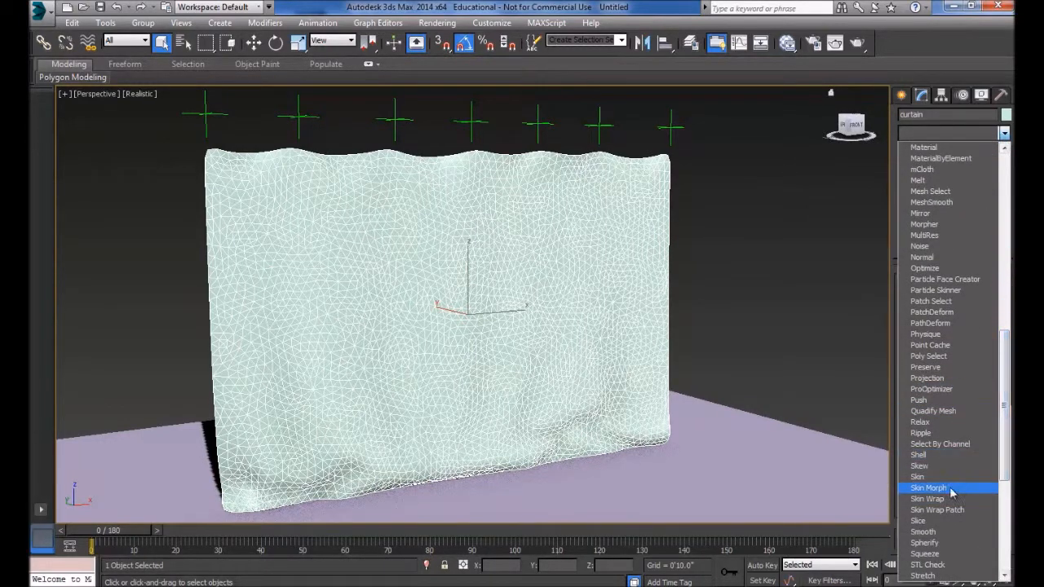
pyautogui.click(918, 455)
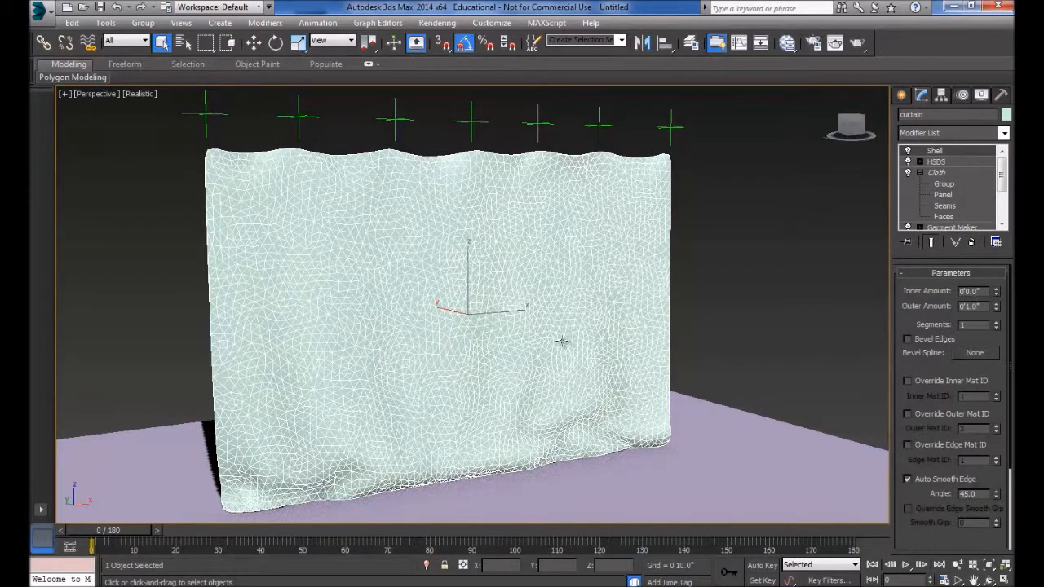
# - Set the Shell's Outer Amount to 0'0.125" while viewing the curtain's edge up close
pyautogui.press('alt')
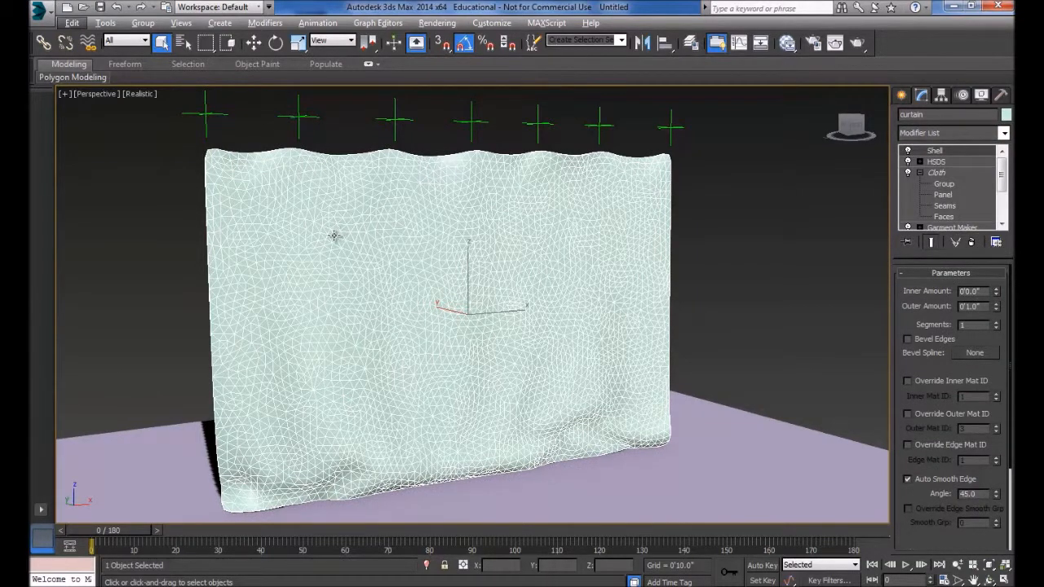
pyautogui.keyDown('alt'); pyautogui.moveTo(315, 252); pyautogui.dragTo(802, 289, button='middle'); pyautogui.keyUp('alt')
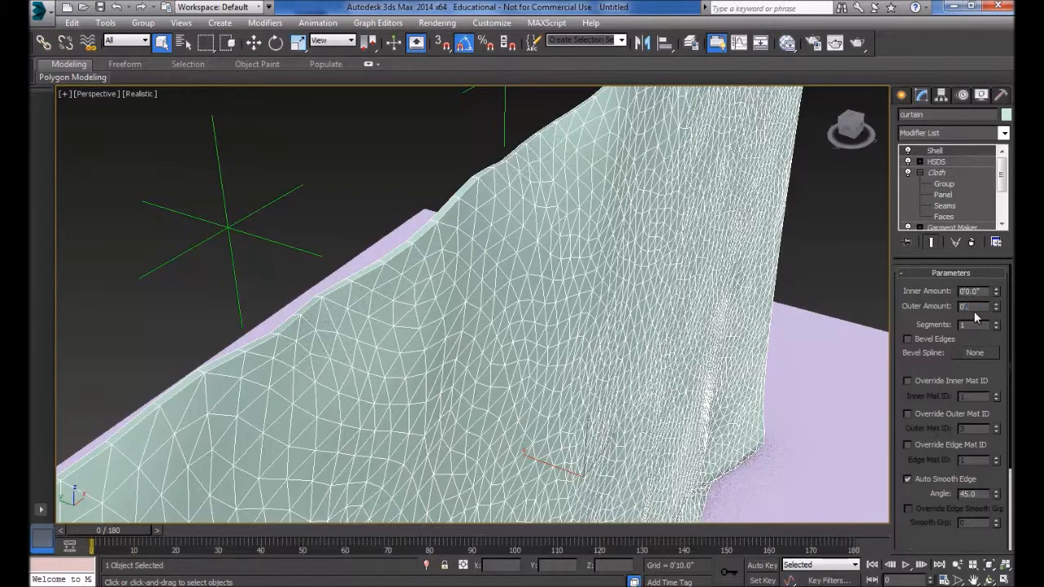
pyautogui.press('Return')
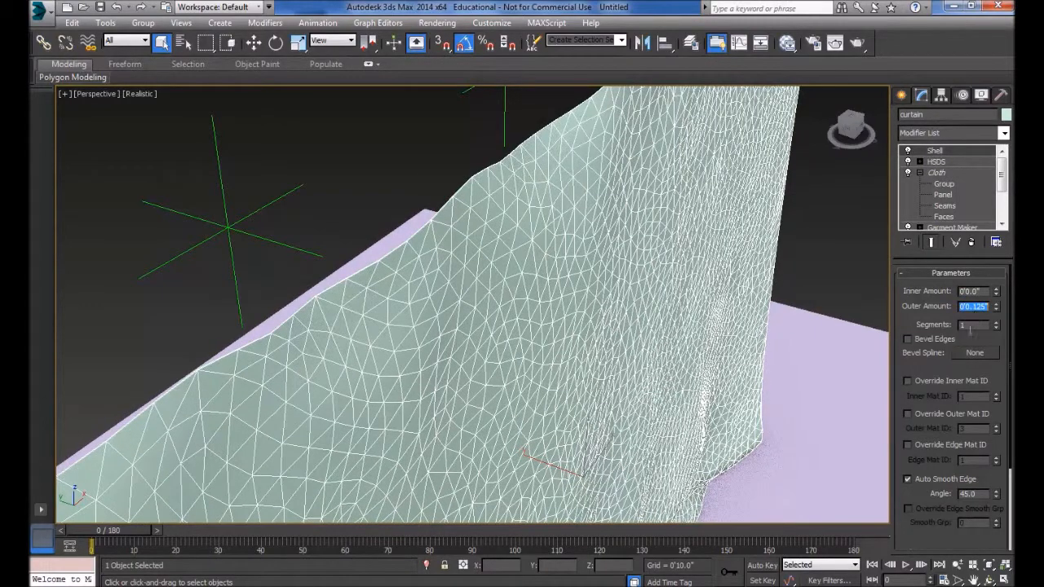
# - Examine the gathered curtain's folds and thickness at frame 180 from several angles, and return to frame 0
pyautogui.keyDown('alt'); pyautogui.moveTo(460, 280); pyautogui.dragTo(431, 261, button='middle'); pyautogui.keyUp('alt')
pyautogui.scroll(-3, 429, 259)
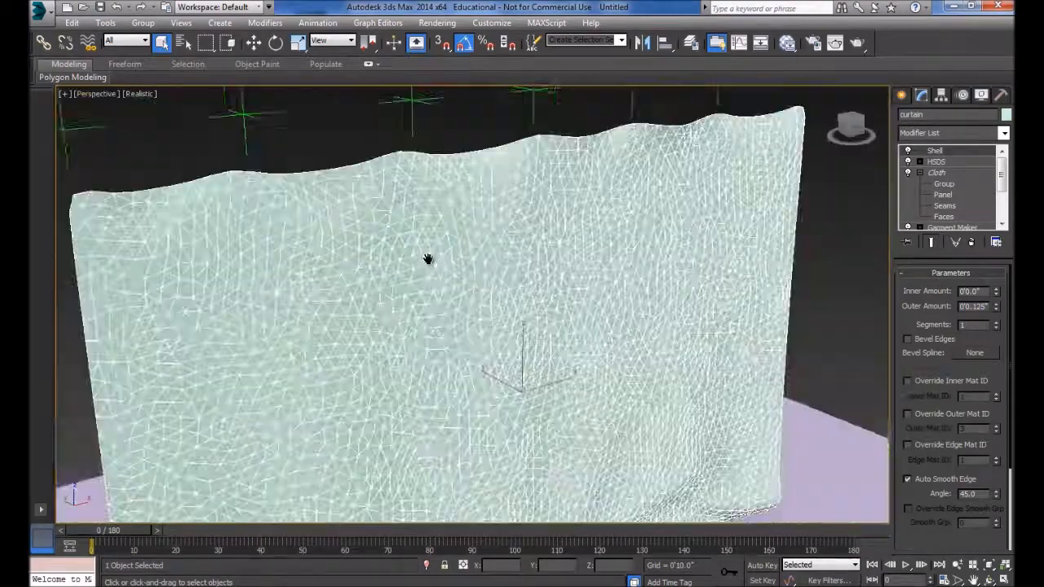
pyautogui.scroll(-4, 429, 259)
pyautogui.moveTo(118, 534); pyautogui.dragTo(880, 531)
pyautogui.keyDown('alt'); pyautogui.moveTo(465, 326); pyautogui.dragTo(359, 280, button='middle'); pyautogui.keyUp('alt')
pyautogui.scroll(3, 350, 215)
pyautogui.moveTo(349, 215); pyautogui.dragTo(393, 341, button='middle')
pyautogui.scroll(3, 369, 238)
pyautogui.scroll(-3, 393, 341)
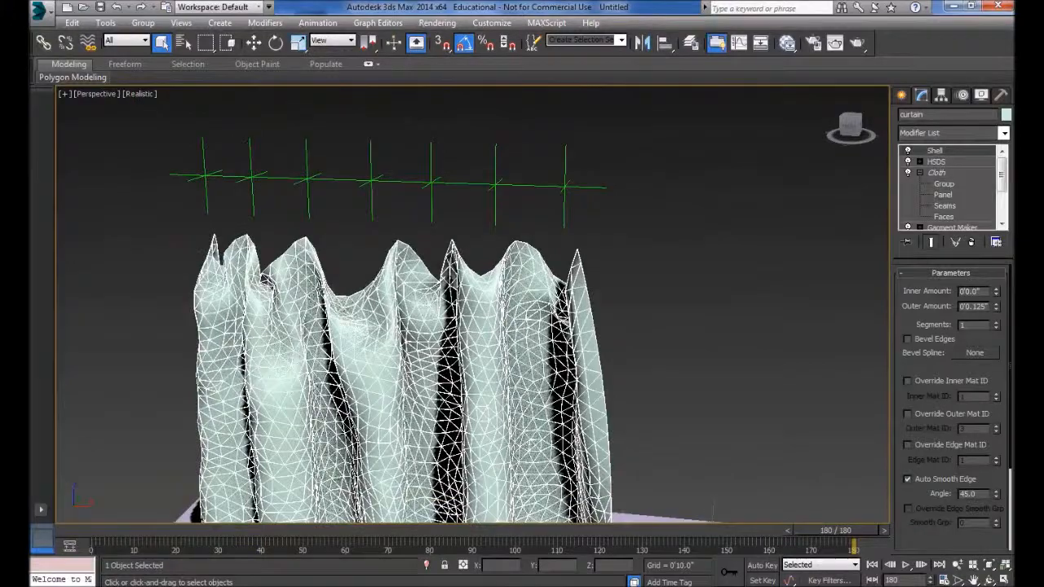
pyautogui.keyDown('alt'); pyautogui.moveTo(263, 277); pyautogui.dragTo(369, 297, button='middle'); pyautogui.keyUp('alt')
pyautogui.scroll(3, 334, 287)
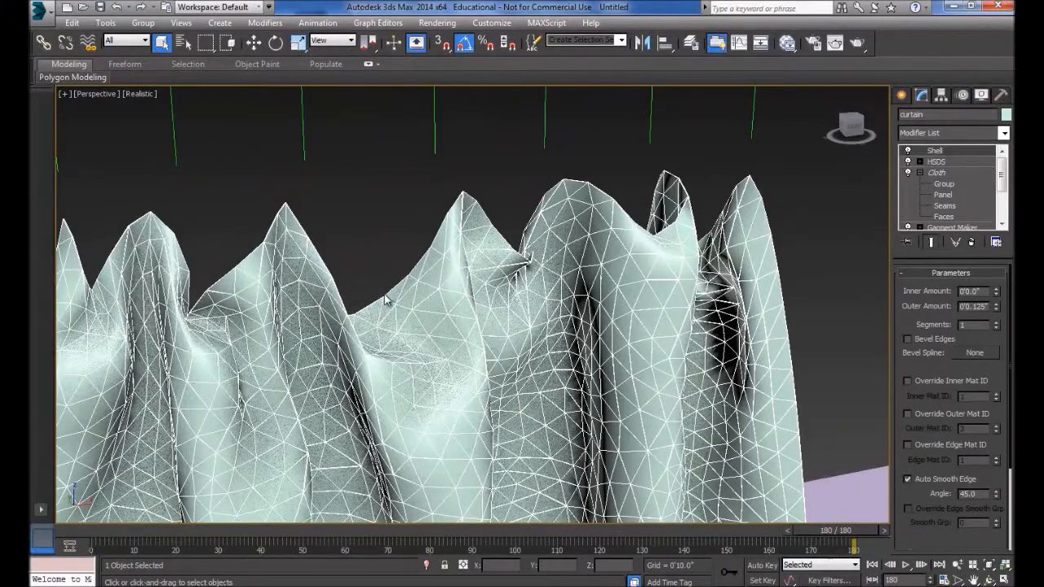
pyautogui.scroll(-3, 396, 317)
pyautogui.moveTo(423, 320); pyautogui.dragTo(384, 270, button='middle')
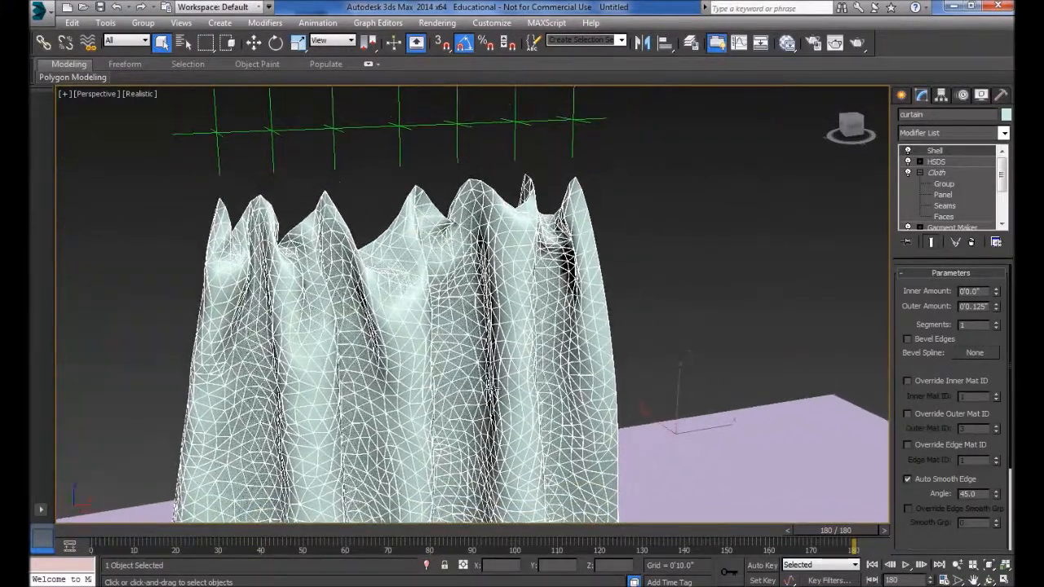
pyautogui.moveTo(827, 531); pyautogui.dragTo(122, 531)
# - Erase the curtain's cloth simulation and apply the Wool preset to the curtain in Object Properties
pyautogui.click(936, 173)
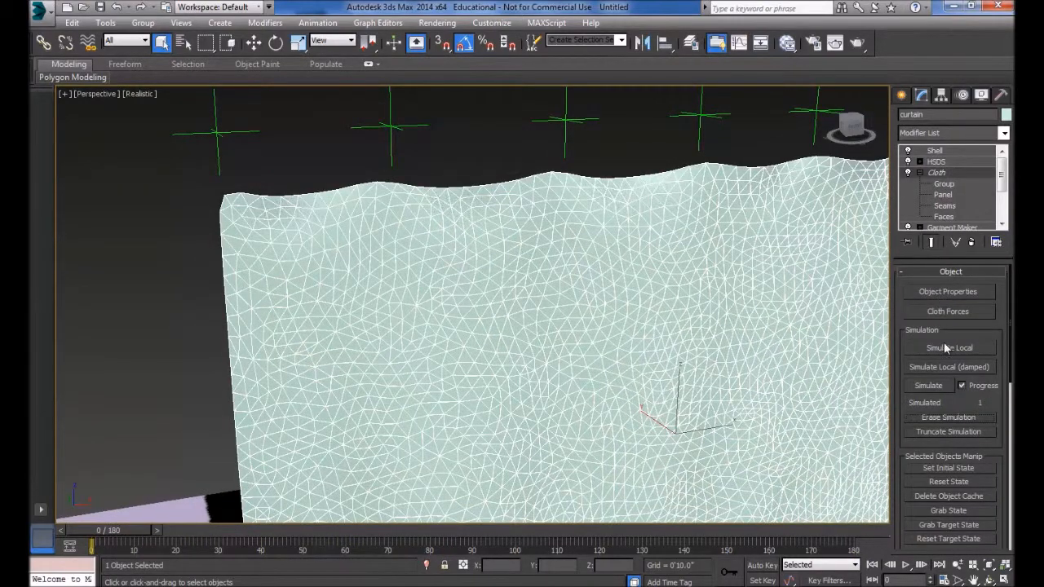
pyautogui.click(942, 292)
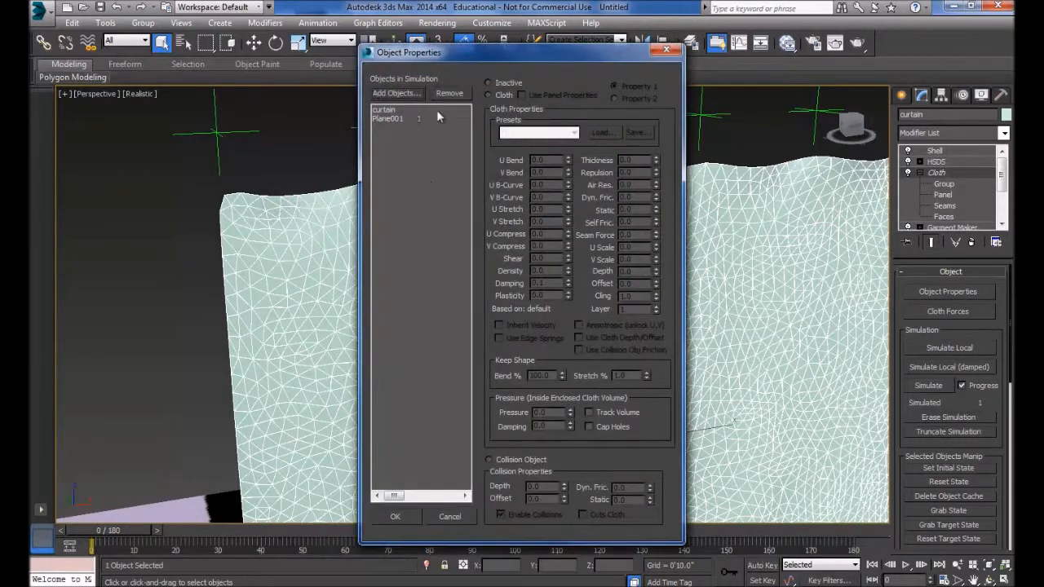
pyautogui.click(395, 109)
pyautogui.click(534, 132)
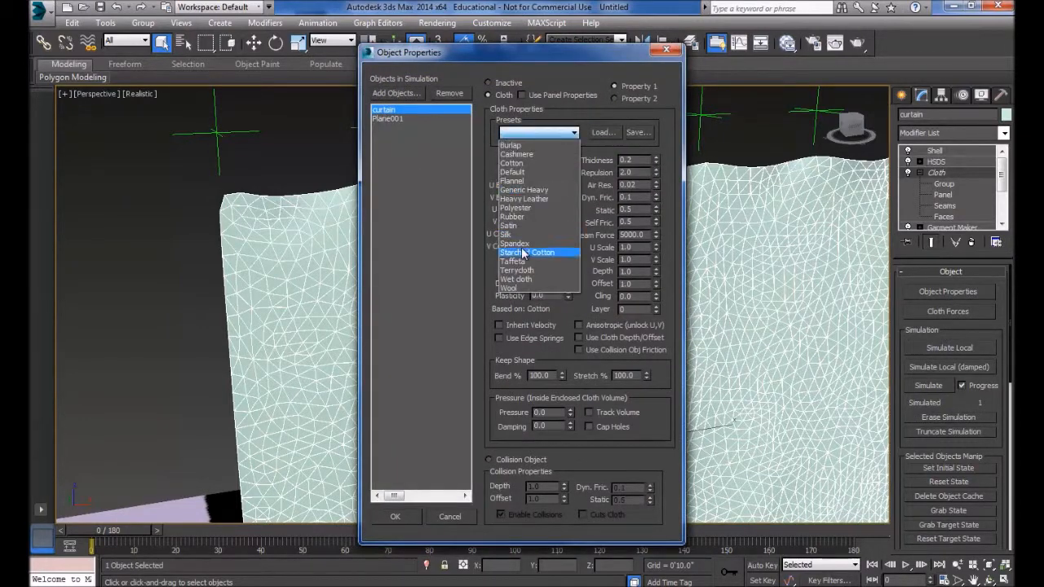
pyautogui.click(515, 291)
pyautogui.click(396, 519)
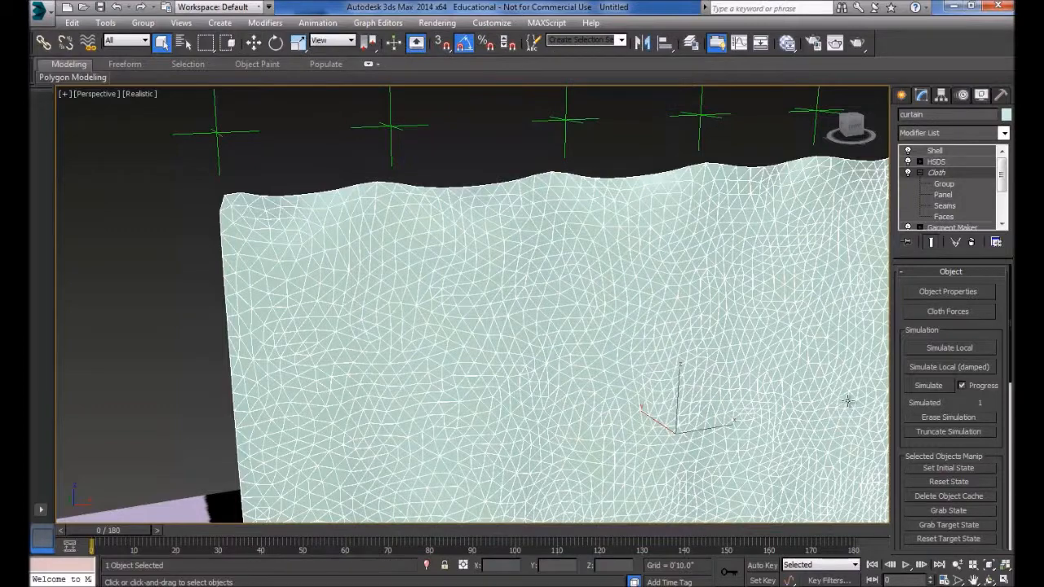
# - Run the cloth simulation on the curtain with the Wool preset through frame 180
pyautogui.click(927, 387)
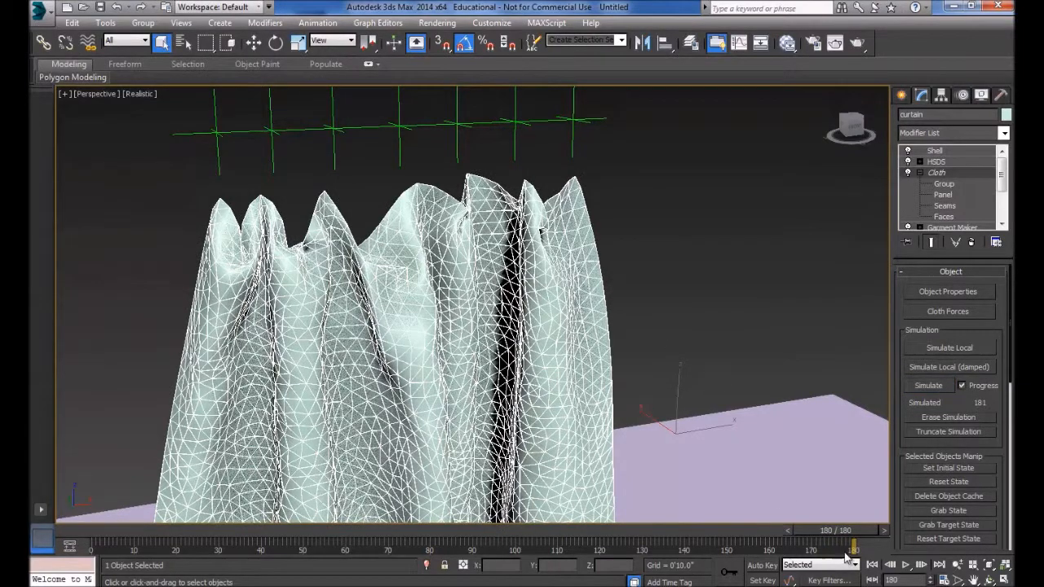
pyautogui.scroll(-3, 601, 372)
pyautogui.moveTo(601, 372); pyautogui.dragTo(555, 280, button='middle')
pyautogui.scroll(-3, 555, 279)
pyautogui.scroll(3, 557, 281)
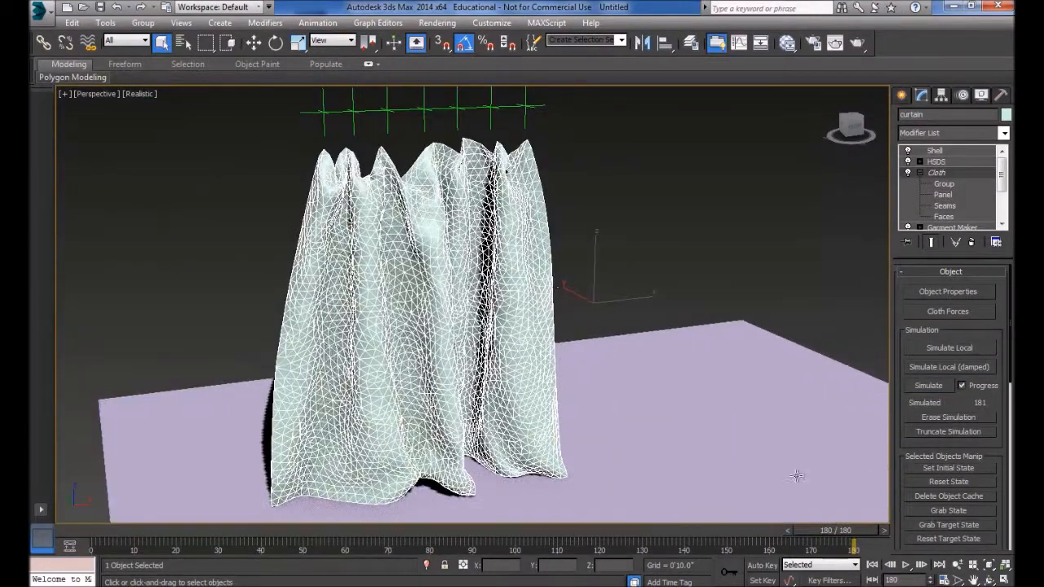
# - Play back the simulated wool curtain from the first frame, and return to frame 0
pyautogui.click(873, 565)
pyautogui.click(906, 565)
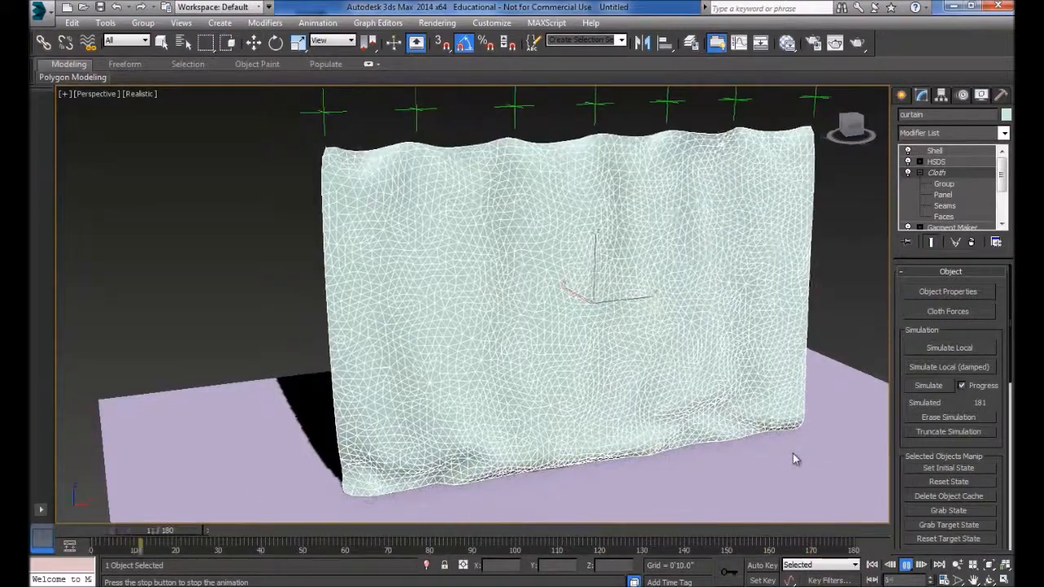
pyautogui.click(872, 565)
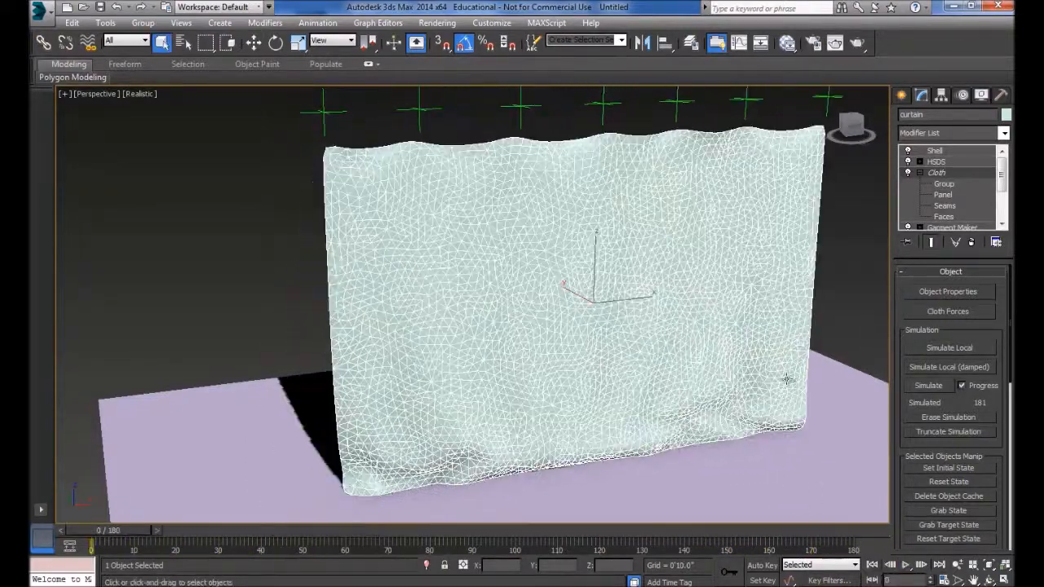
pyautogui.moveTo(585, 275); pyautogui.dragTo(496, 297, button='middle')
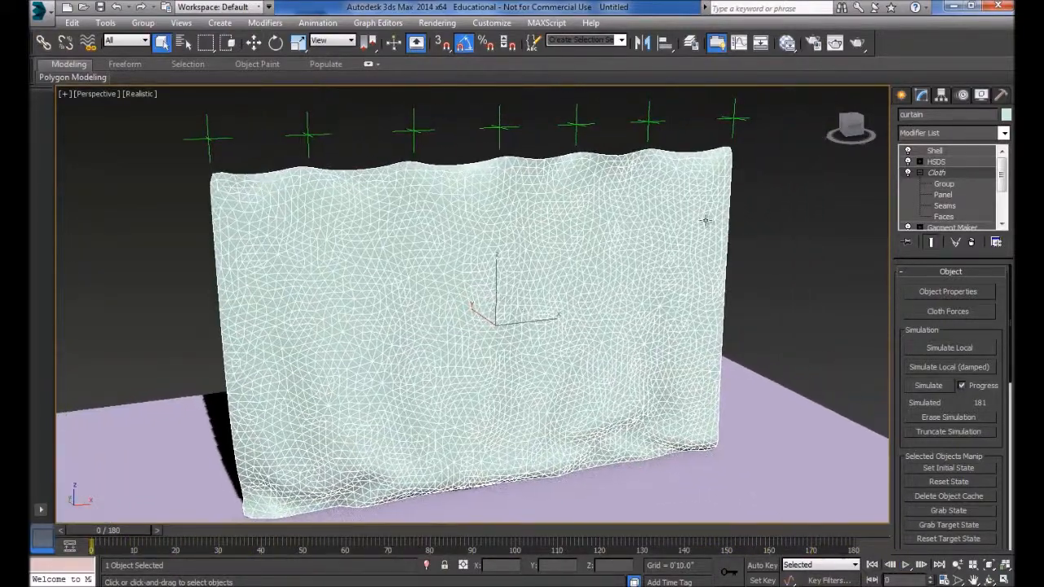
# - Store the scene with Hold as a restore point, keeping the curtain's original mesh density
pyautogui.moveTo(1002, 171); pyautogui.dragTo(1003, 194)
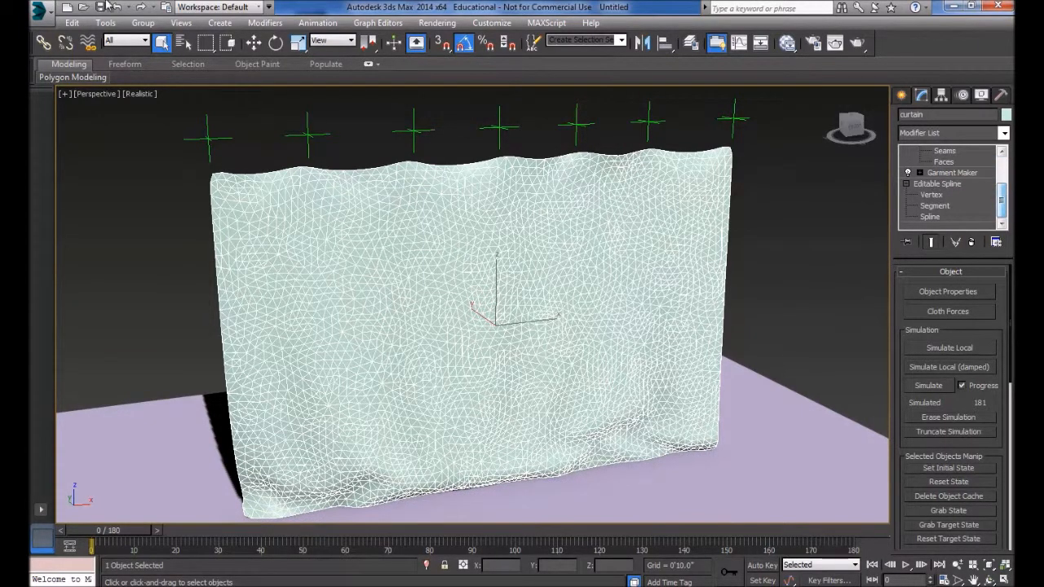
pyautogui.click(72, 23)
pyautogui.click(89, 75)
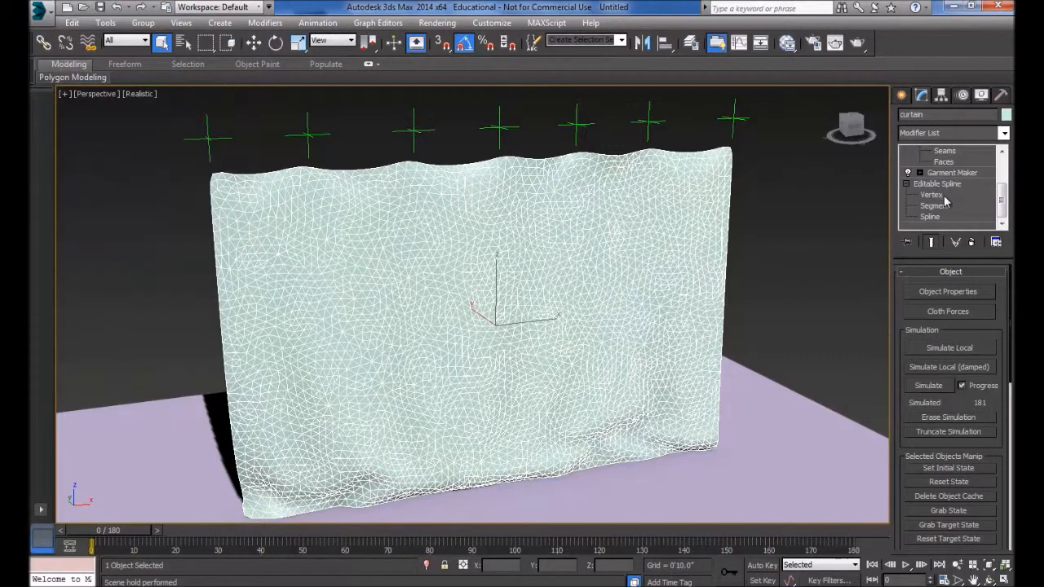
# - Set the curtain's Garment Maker Density to 0.2, continuing despite the dependent Cloth modifier
pyautogui.click(941, 184)
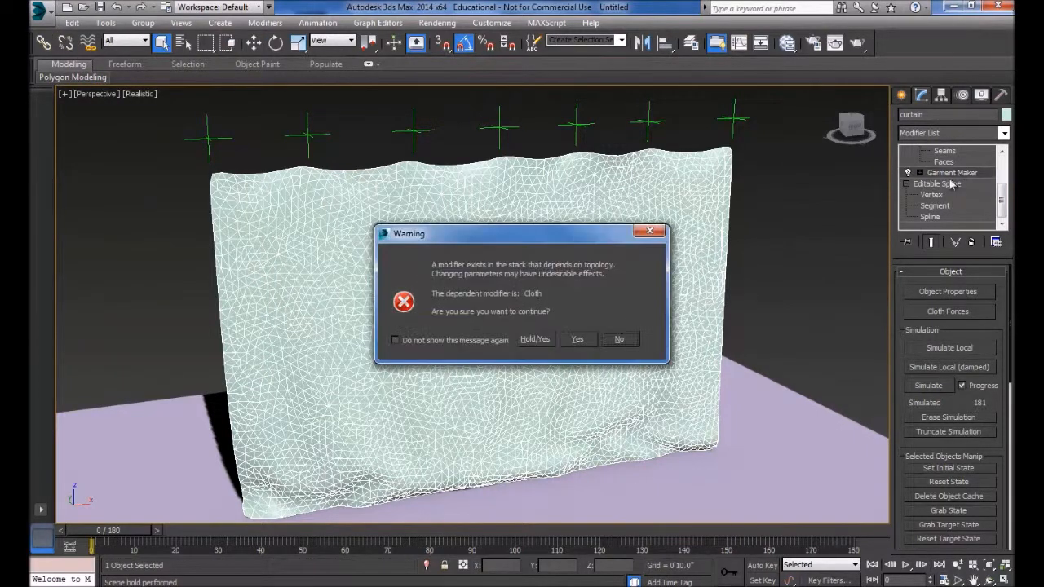
pyautogui.click(577, 340)
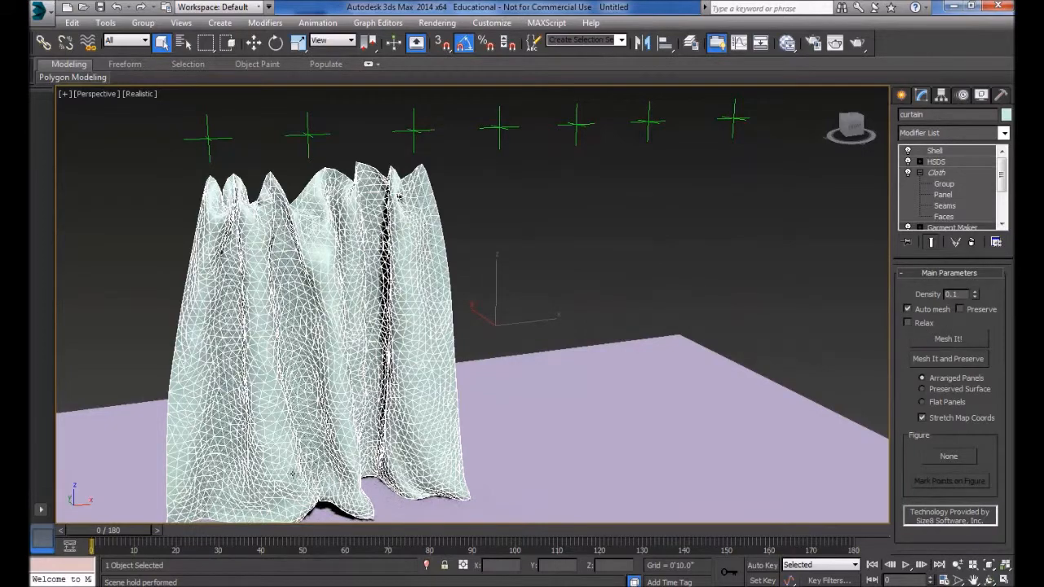
pyautogui.moveTo(119, 532)
pyautogui.mouseDown()
pyautogui.moveTo(630, 529)
pyautogui.moveTo(106, 531)
pyautogui.mouseUp()
pyautogui.press('q')
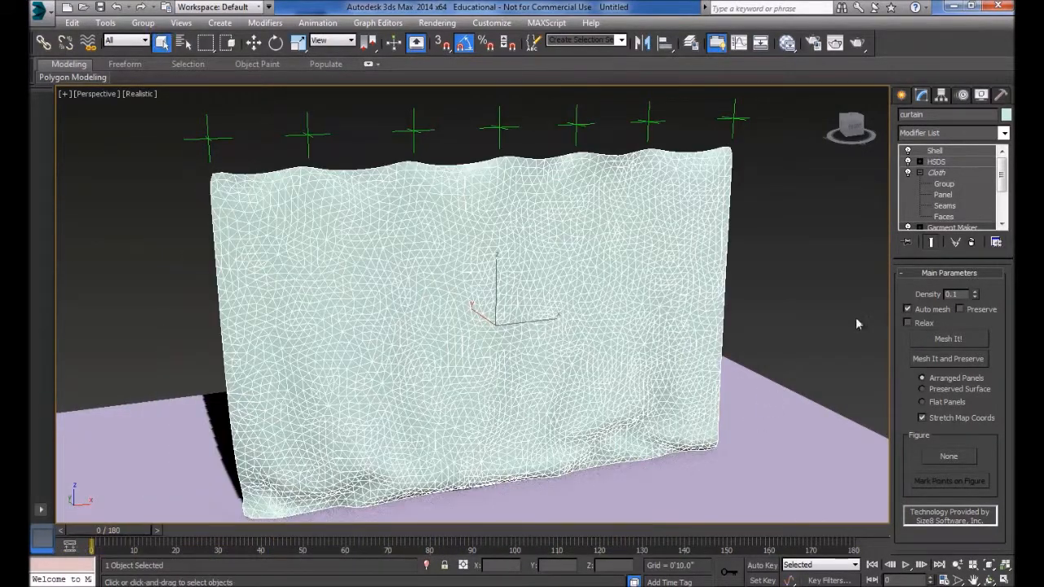
pyautogui.click(975, 294)
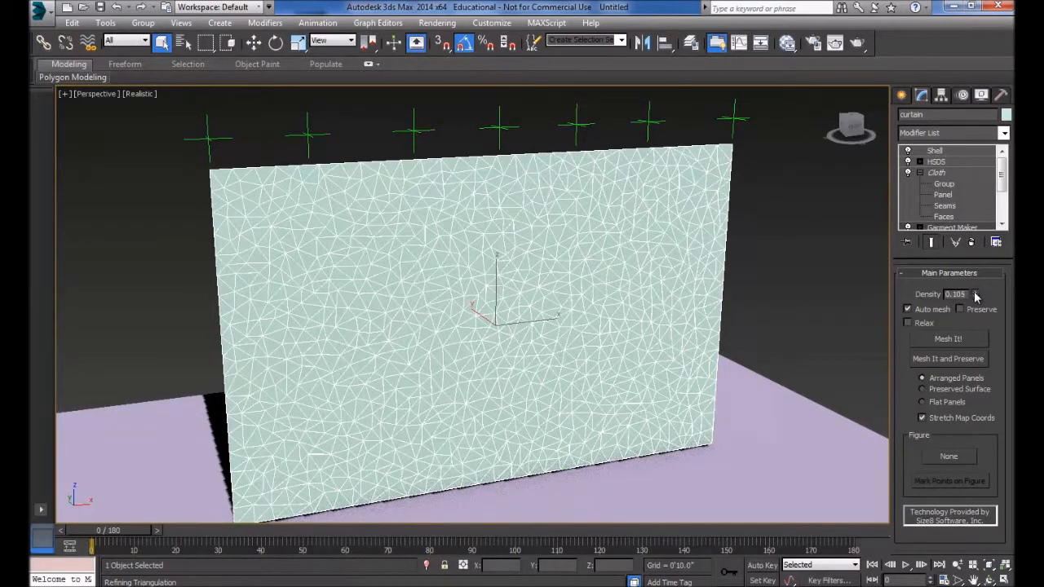
pyautogui.moveTo(976, 296); pyautogui.dragTo(973, 242)
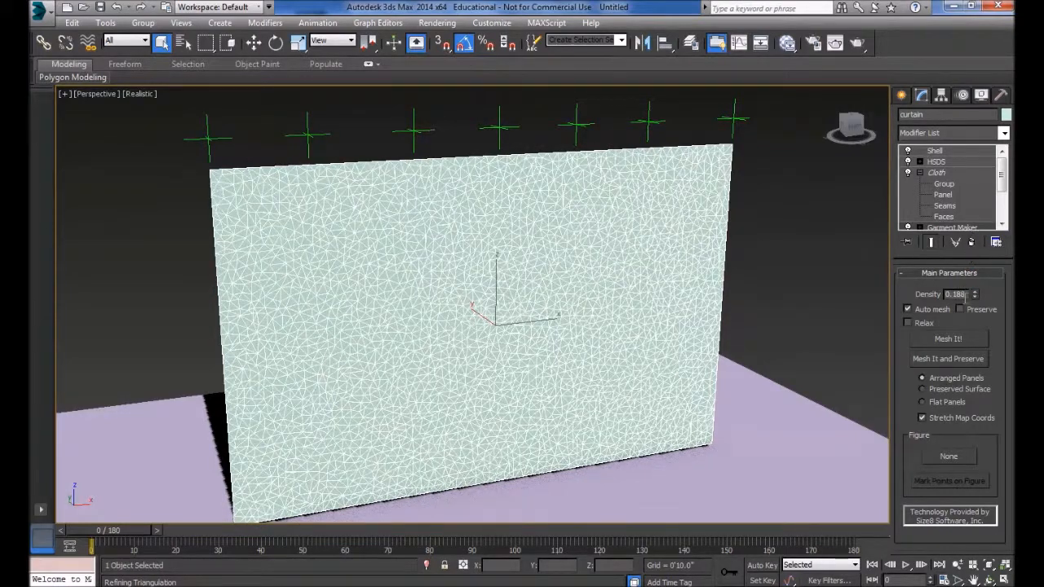
pyautogui.write('0.2')
pyautogui.press('Return')
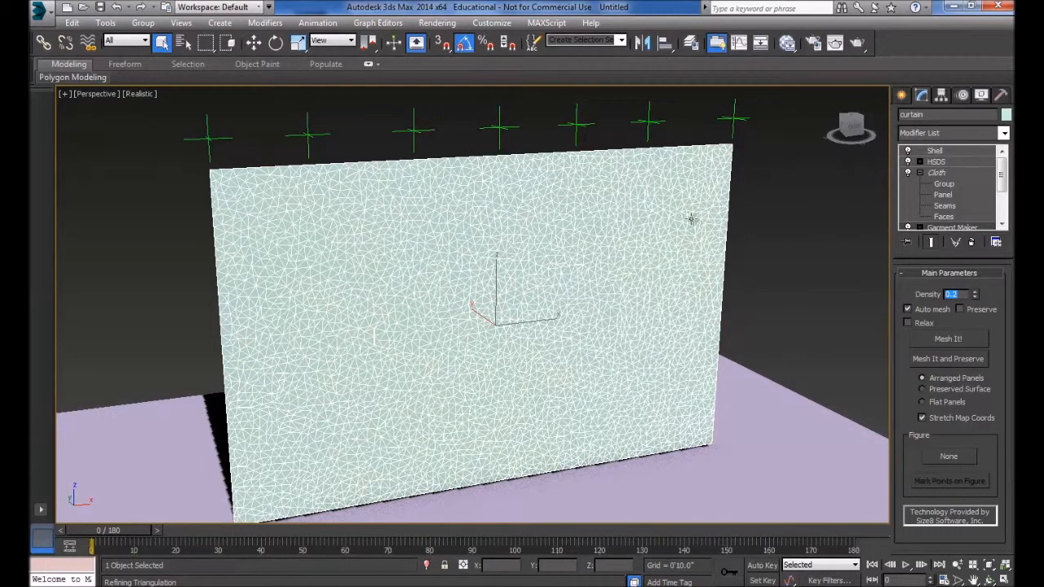
# - Erase the curtain's cloth simulation and relax the denser mesh with Simulate Local at frame 0, stopping once it sags slightly
pyautogui.click(940, 173)
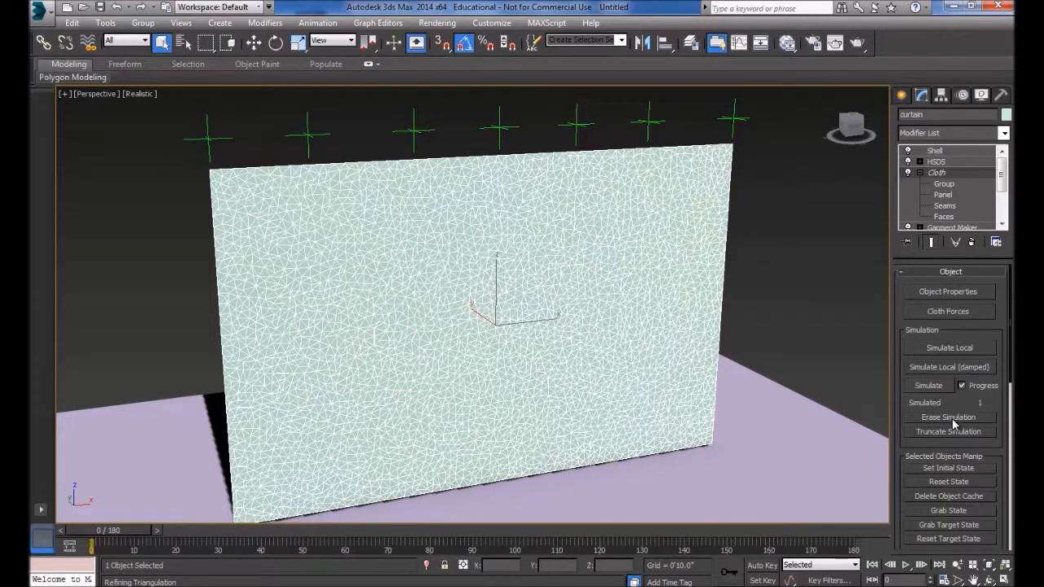
pyautogui.click(949, 348)
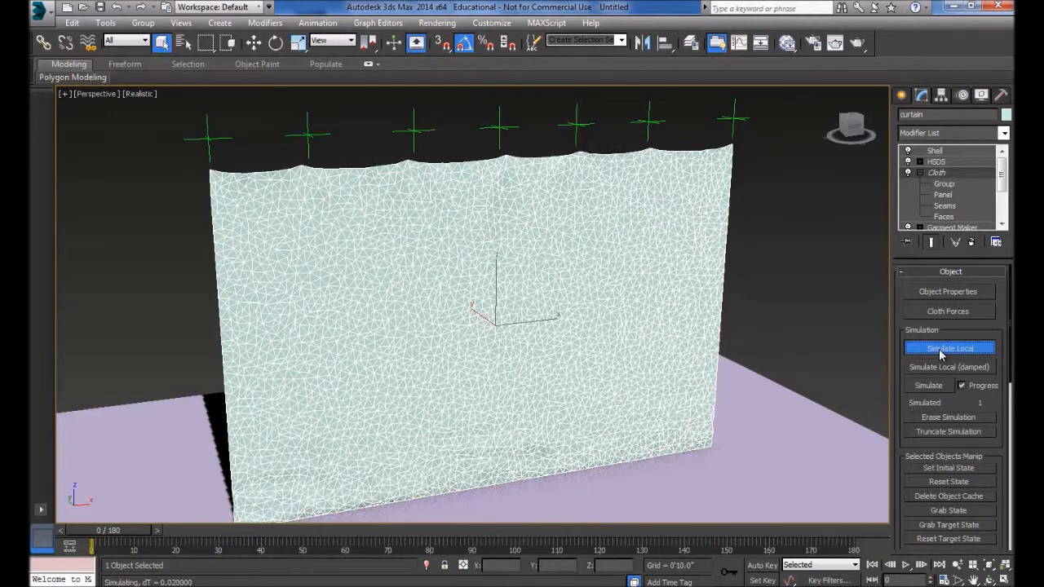
pyautogui.click(942, 350)
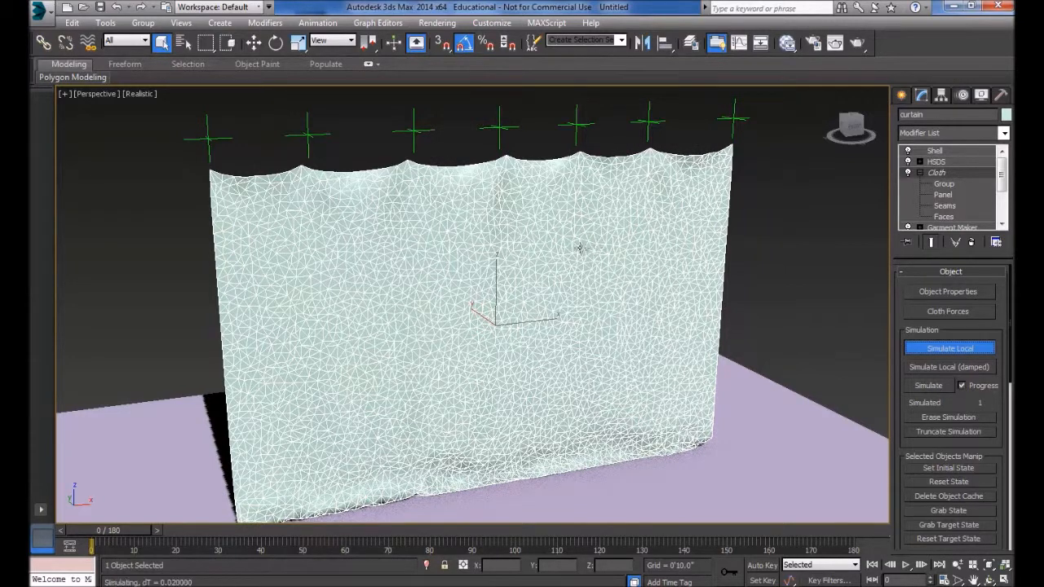
pyautogui.click(924, 351)
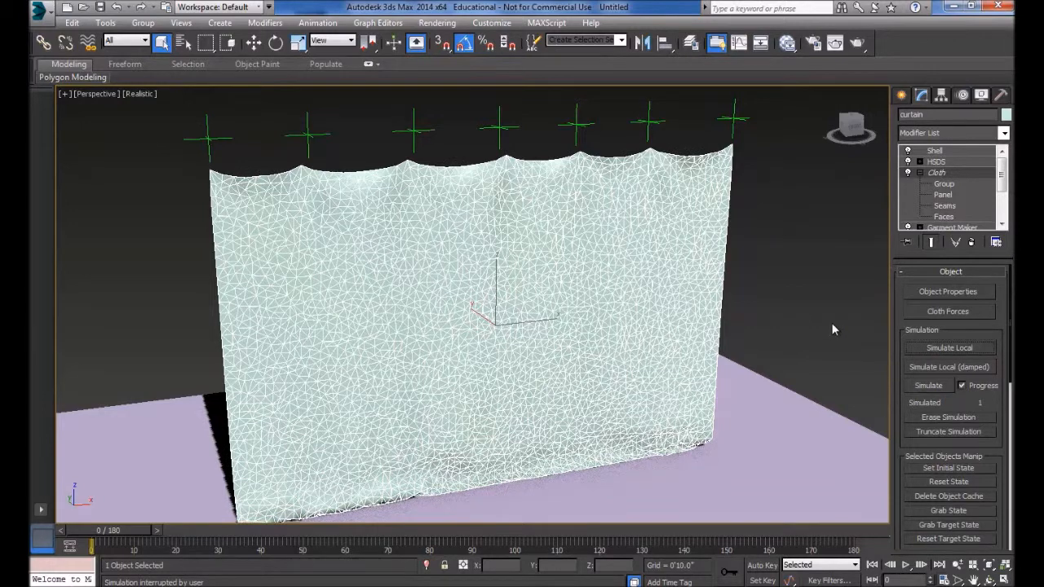
# - Hold the scene again with the denser, locally simulated curtain
pyautogui.click(72, 23)
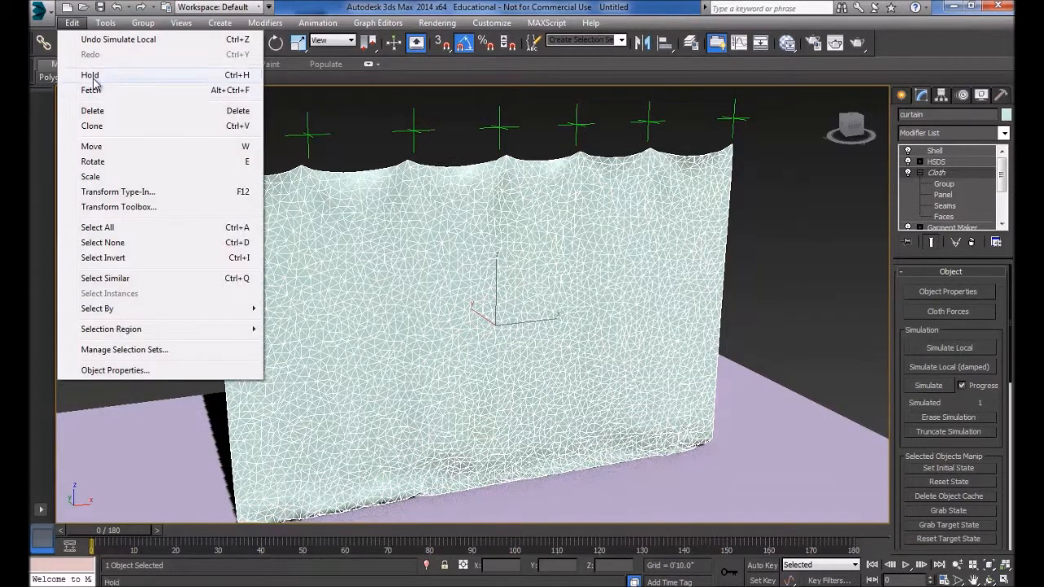
pyautogui.click(95, 79)
pyautogui.moveTo(430, 285)
pyautogui.keyDown('alt'); pyautogui.mouseDown(button='middle')
pyautogui.moveTo(568, 287)
pyautogui.moveTo(448, 290)
pyautogui.mouseUp(button='middle'); pyautogui.keyUp('alt')
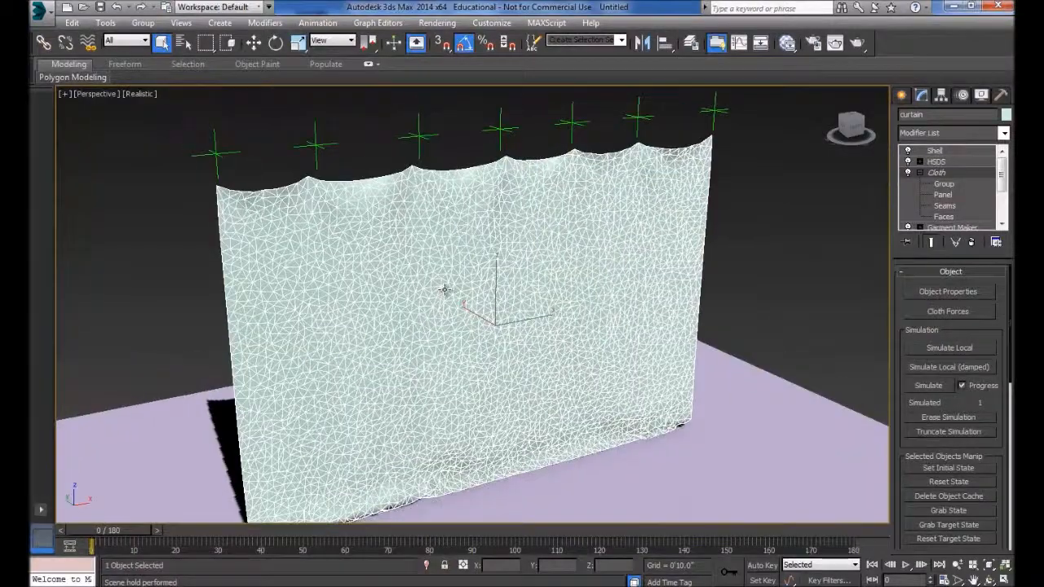
pyautogui.scroll(-3, 599, 263)
pyautogui.moveTo(599, 263); pyautogui.dragTo(579, 260, button='middle')
pyautogui.scroll(3, 579, 260)
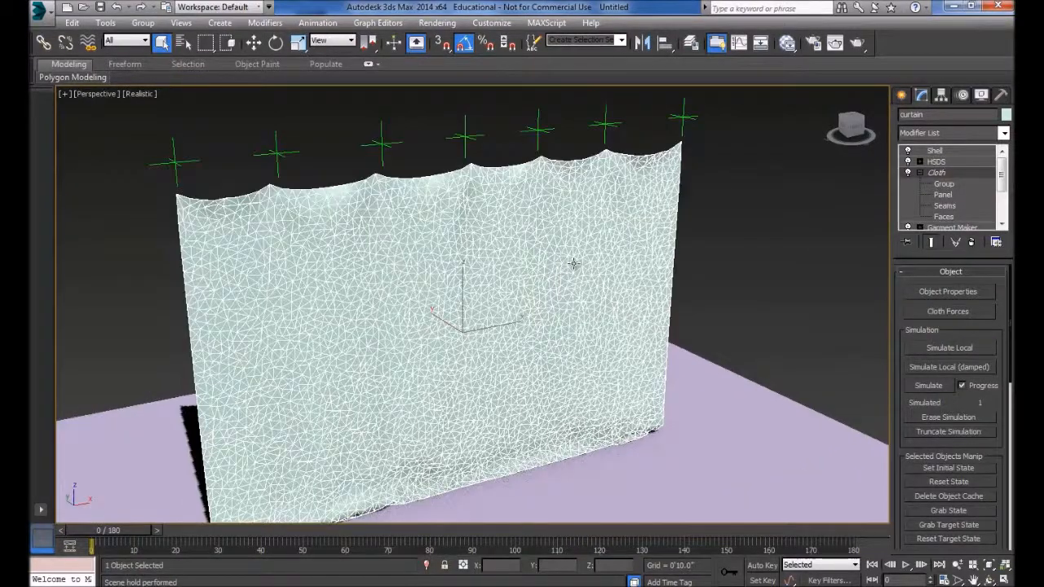
pyautogui.keyDown('alt'); pyautogui.moveTo(579, 274); pyautogui.dragTo(588, 243, button='middle'); pyautogui.keyUp('alt')
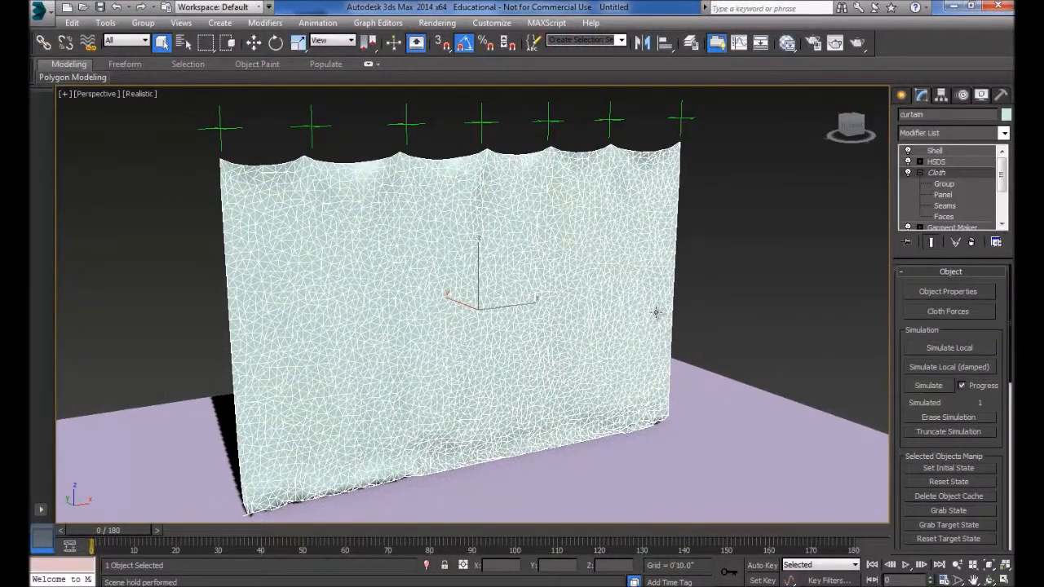